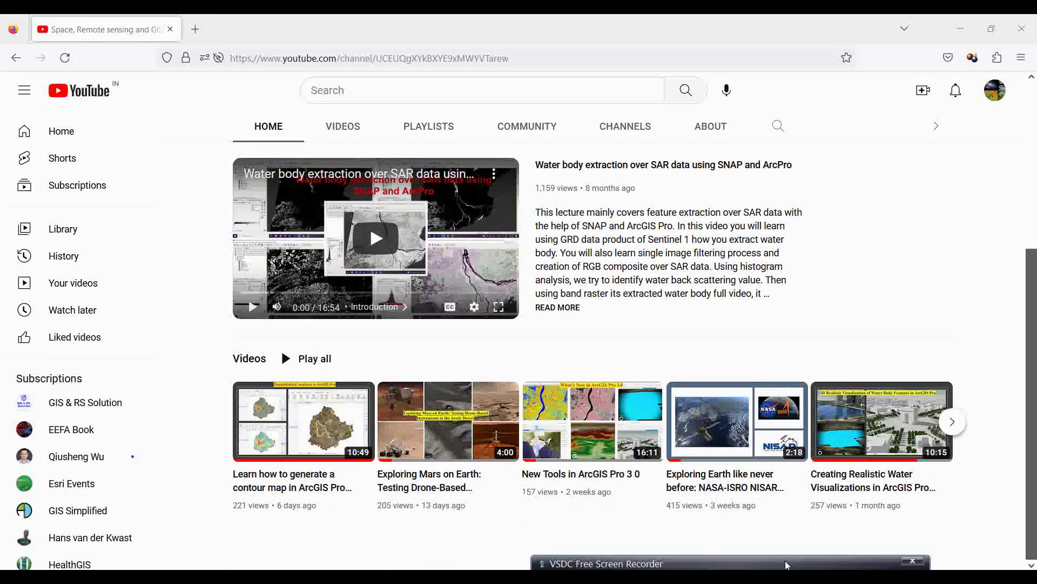
Leave the YouTube channel page and switch to the '3D demo all' ArcGIS Pro project.
scroll(675, 462, "up", 5)
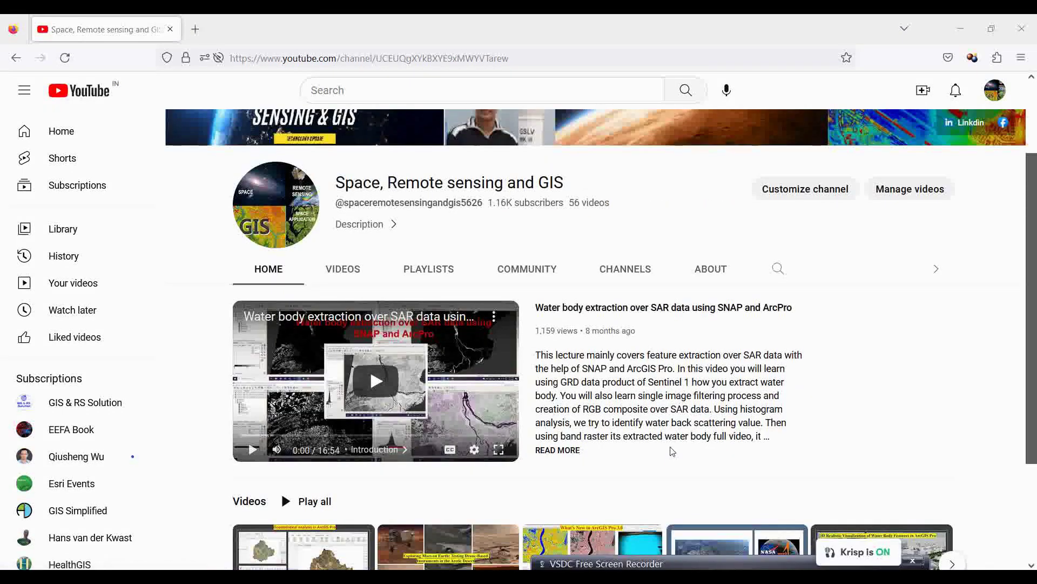
scroll(669, 425, "down", 2)
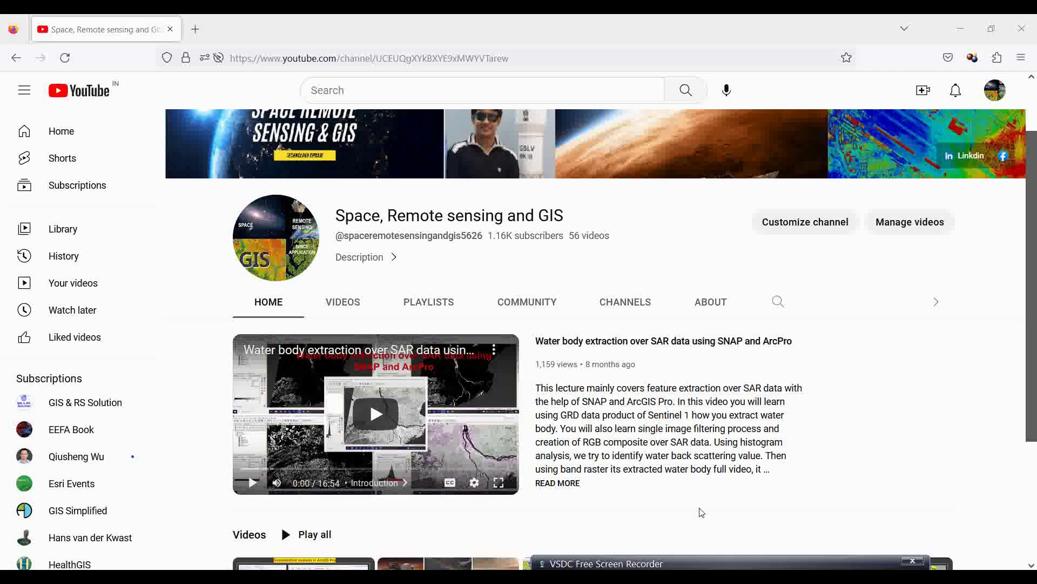
left_click_drag(719, 567, 737, 568)
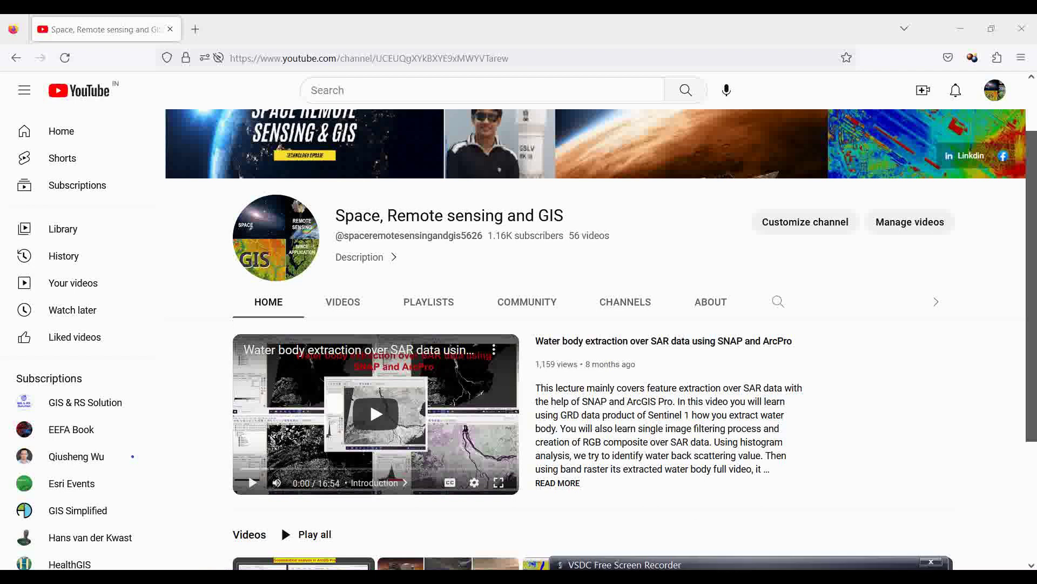
key("alt+Tab")
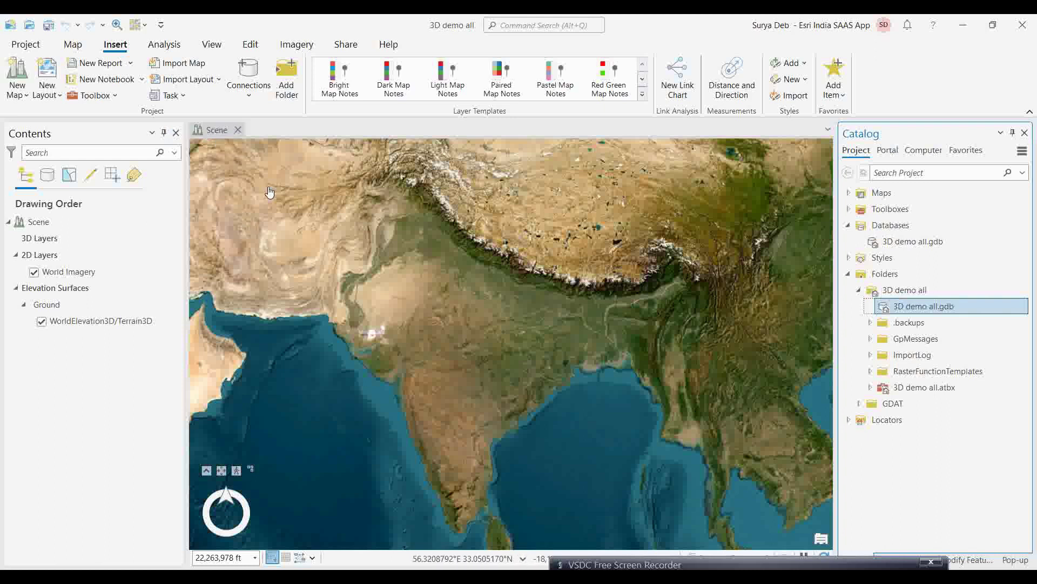
Change the India scene's basemap from imagery to Topographic and bring up place search.
left_click(74, 45)
left_click(255, 90)
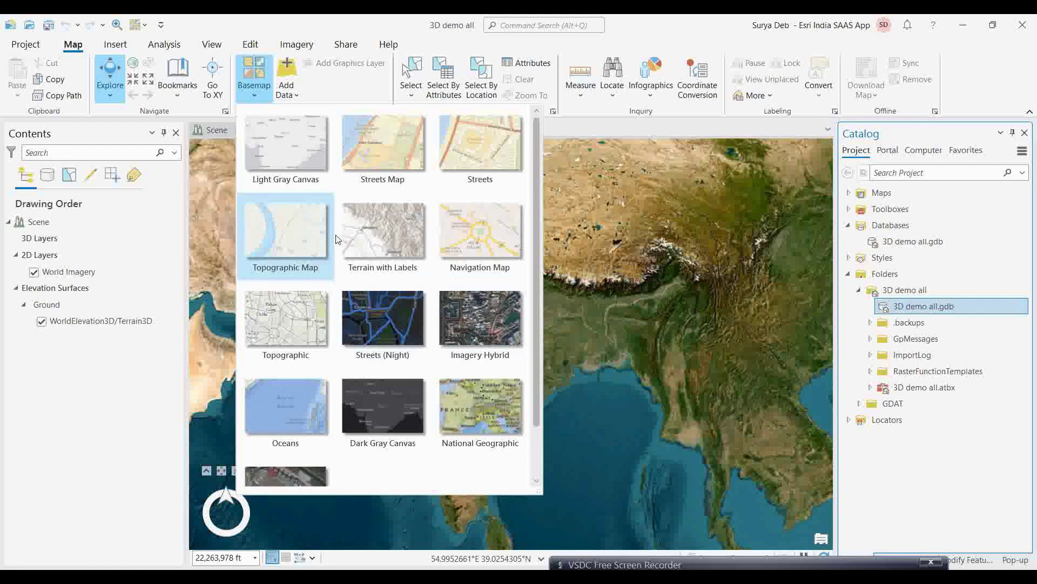
left_click(294, 331)
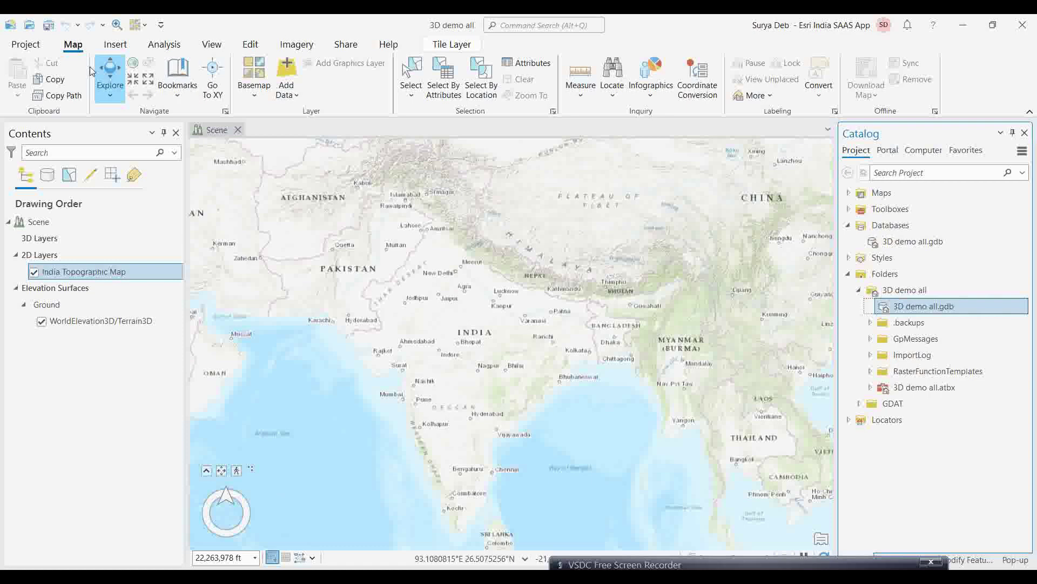
left_click(612, 75)
Locate 'Jadavpur university' and zoom the scene in onto the campus.
left_click(915, 173)
type("Jadavpur university")
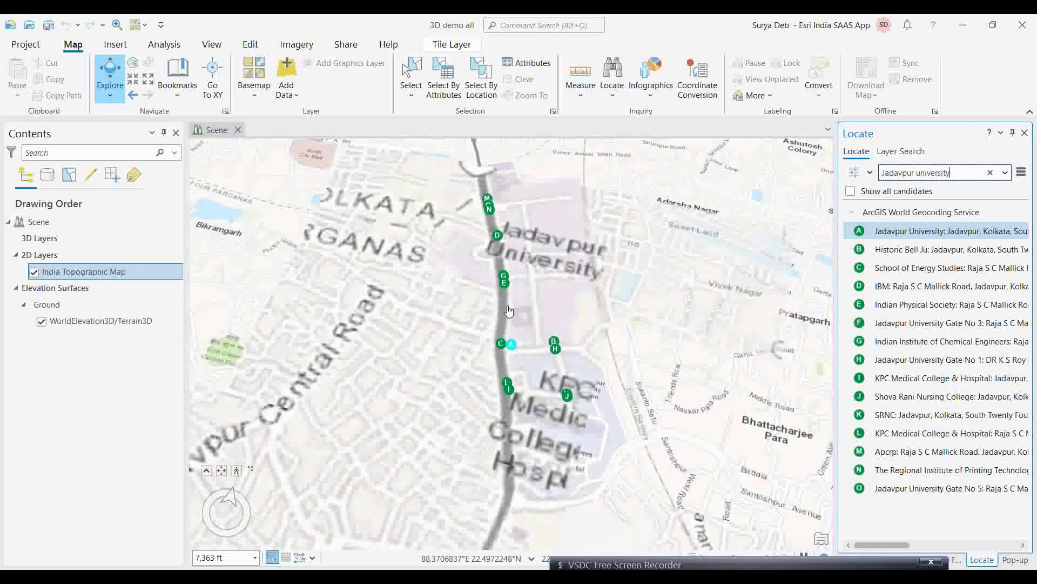
scroll(521, 306, "up", 1)
scroll(518, 311, "up", 2)
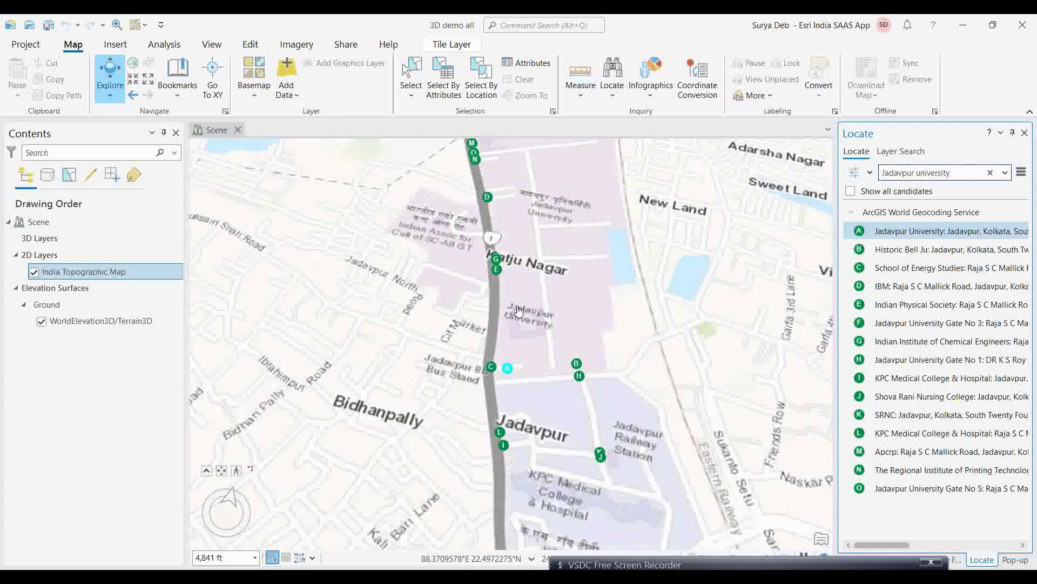
scroll(528, 352, "up", 1)
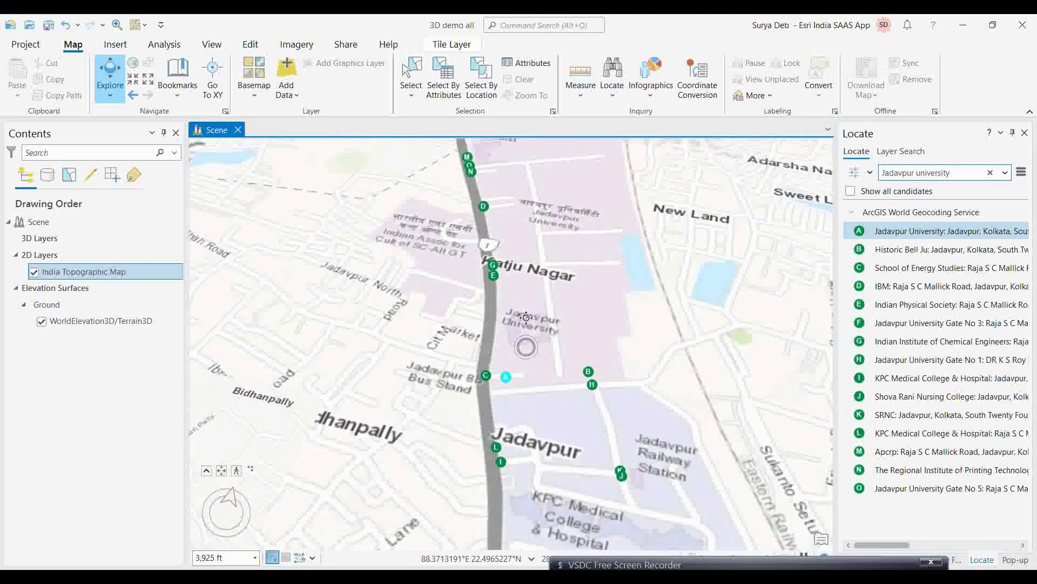
scroll(552, 362, "up", 1)
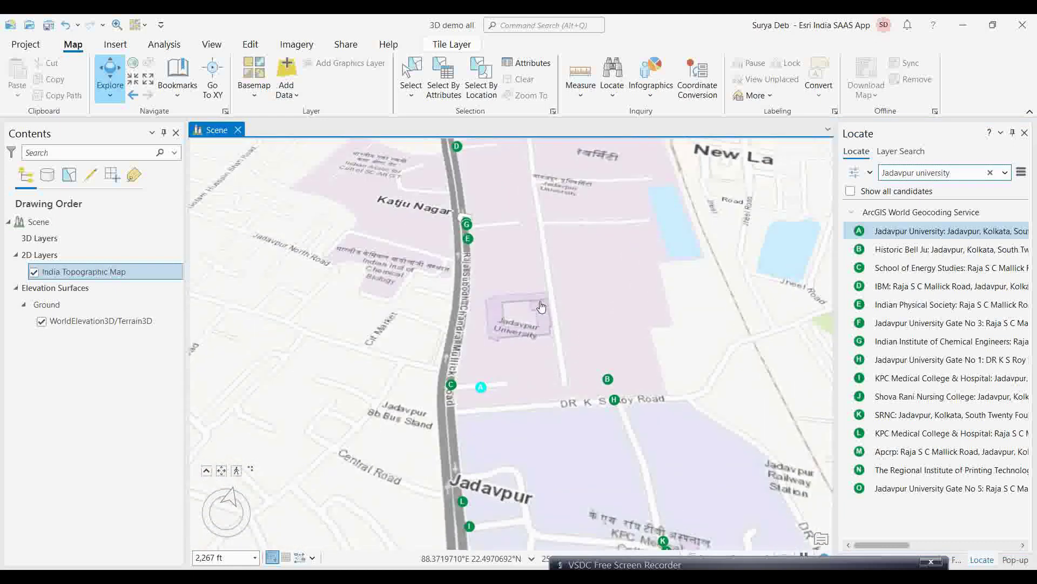
scroll(519, 324, "up", 1)
scroll(520, 324, "up", 2)
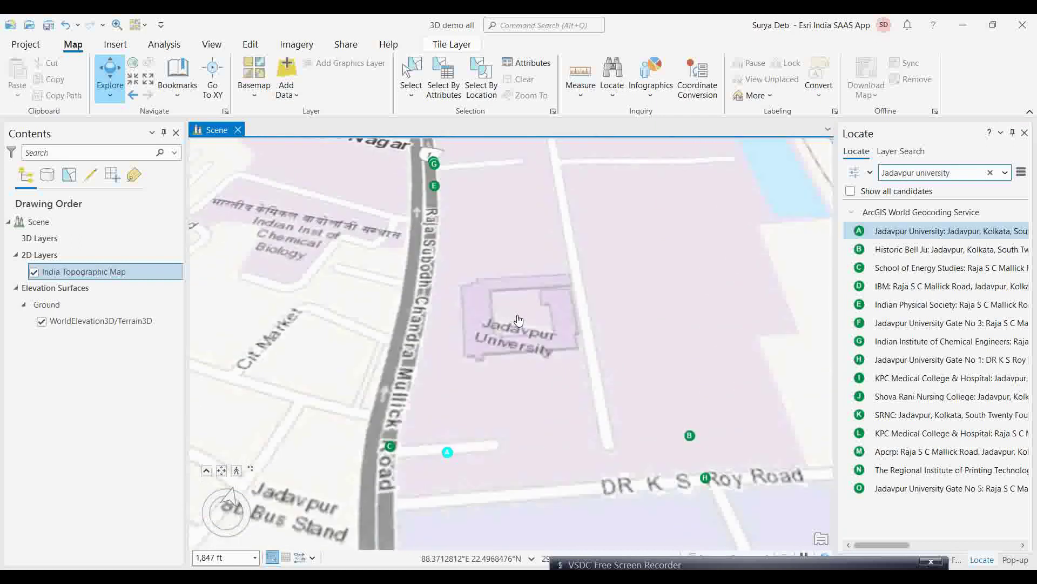
scroll(518, 320, "down", 2)
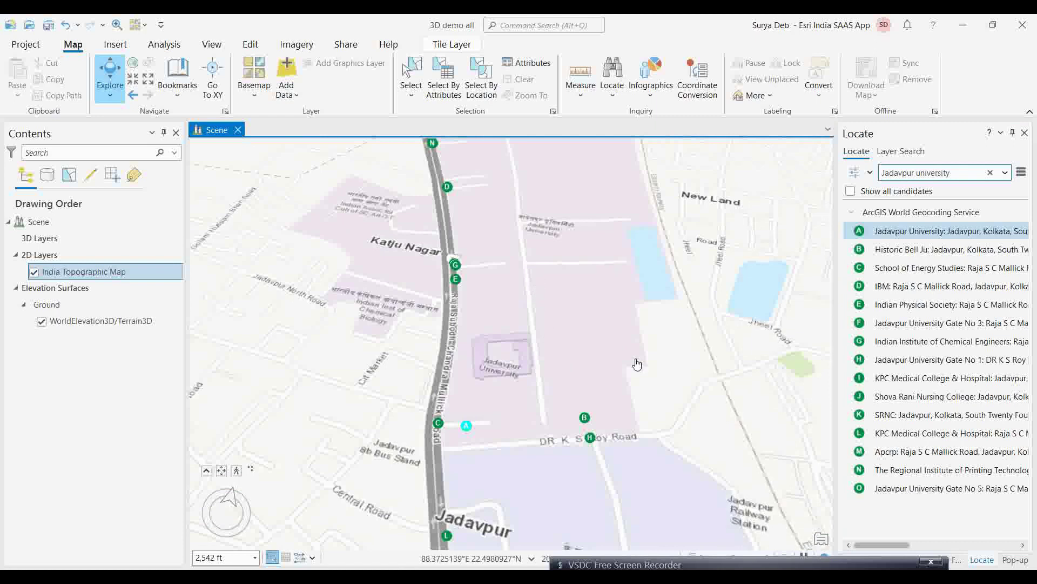
scroll(558, 339, "up", 2)
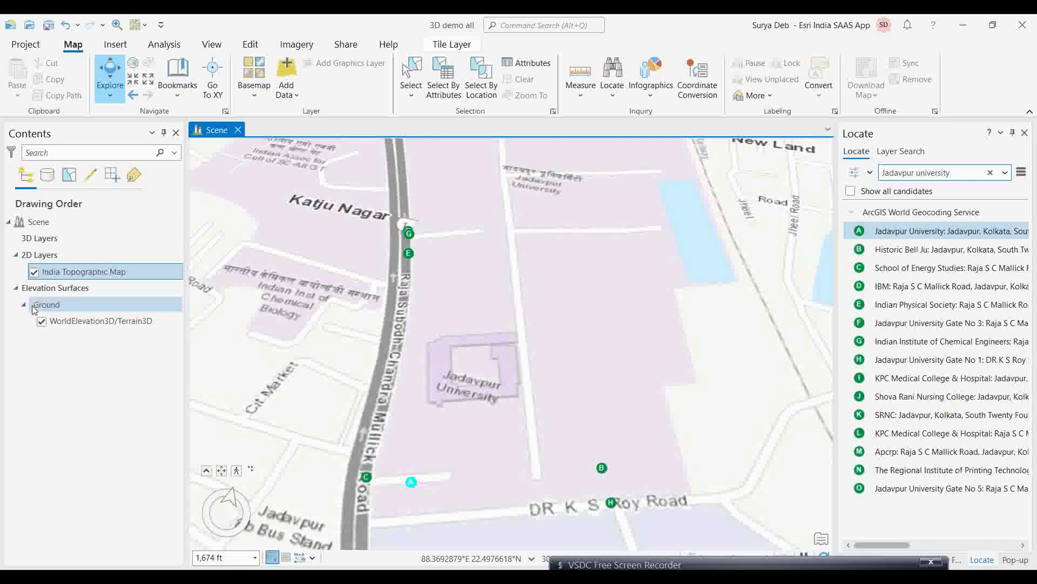
Switch the scene's basemap to Imagery Hybrid.
left_click(253, 84)
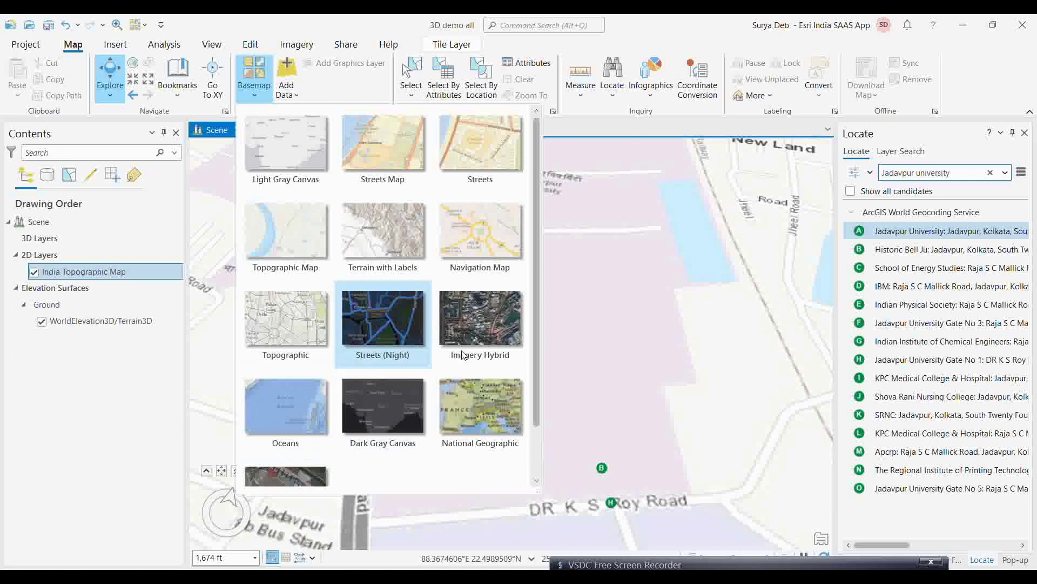
left_click(479, 333)
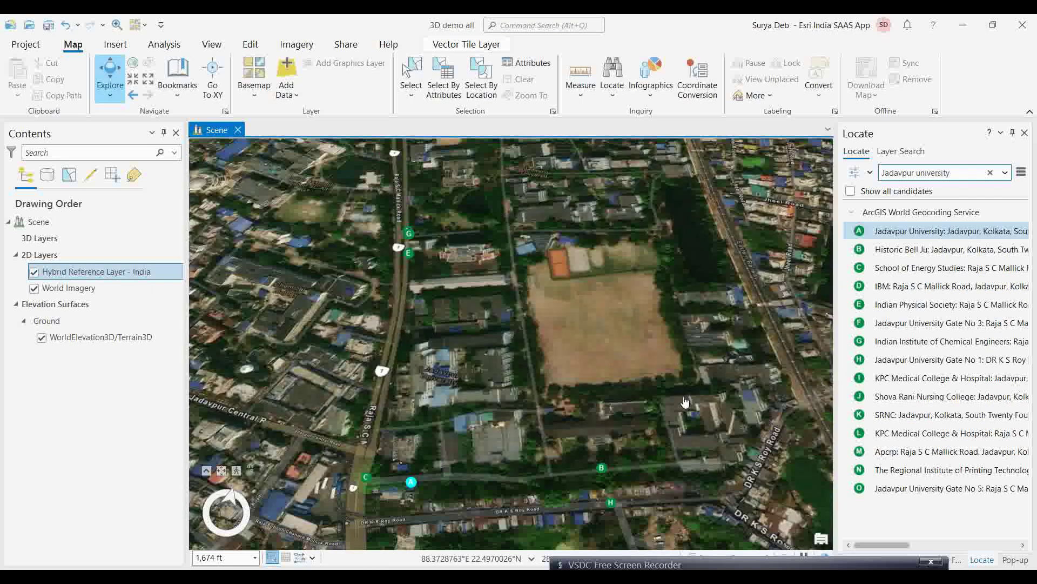
scroll(687, 399, "up", 2)
Tilt and pan the scene into an oblique view over the Jadavpur campus.
middle_click_drag(696, 394, 699, 360)
scroll(620, 400, "up", 2)
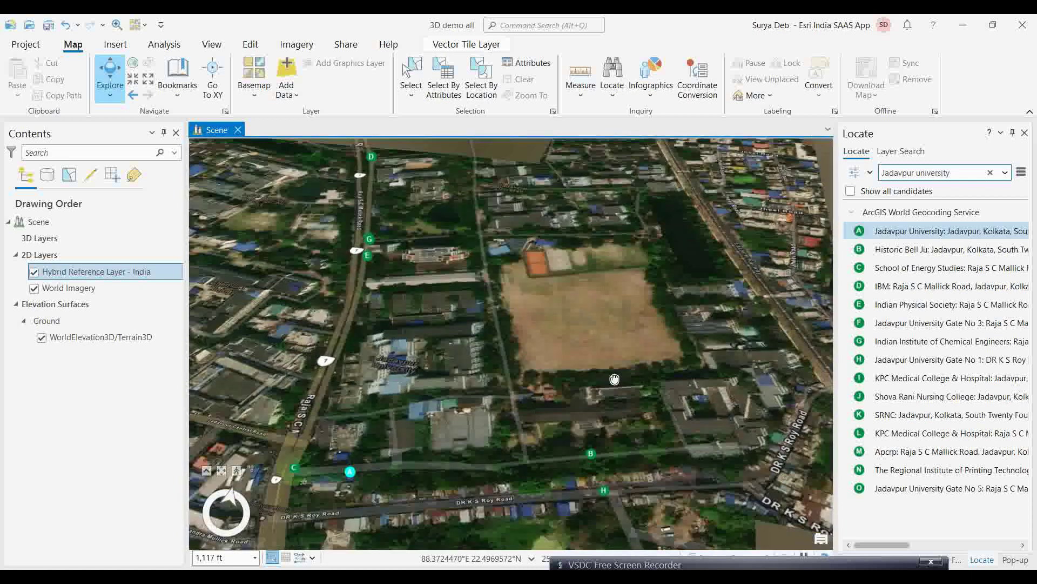
scroll(592, 404, "up", 2)
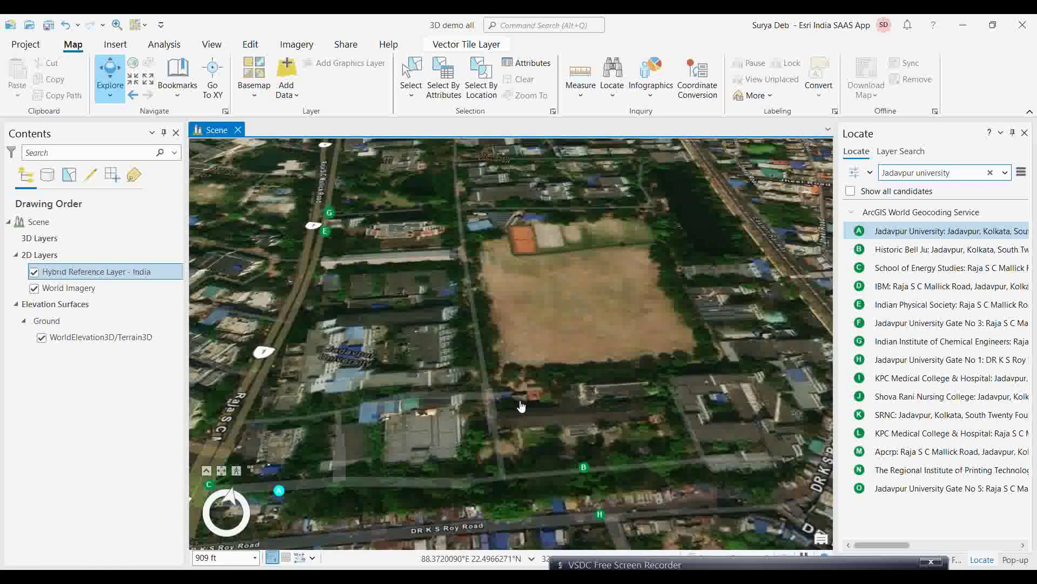
left_click_drag(578, 417, 591, 383)
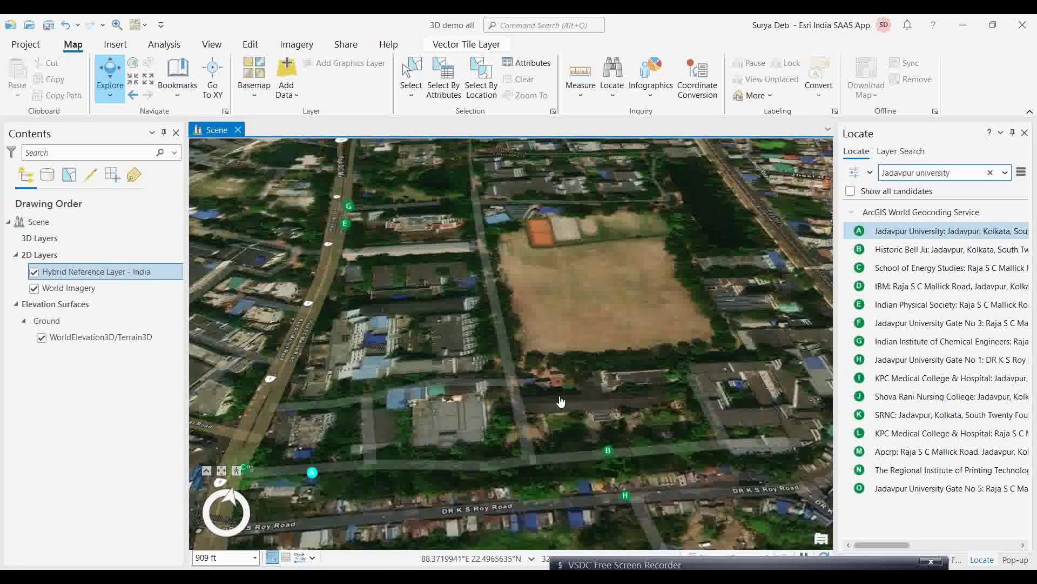
mouse_move(564, 404)
middle_mouse_down()
mouse_move(566, 375)
mouse_move(569, 416)
middle_mouse_up()
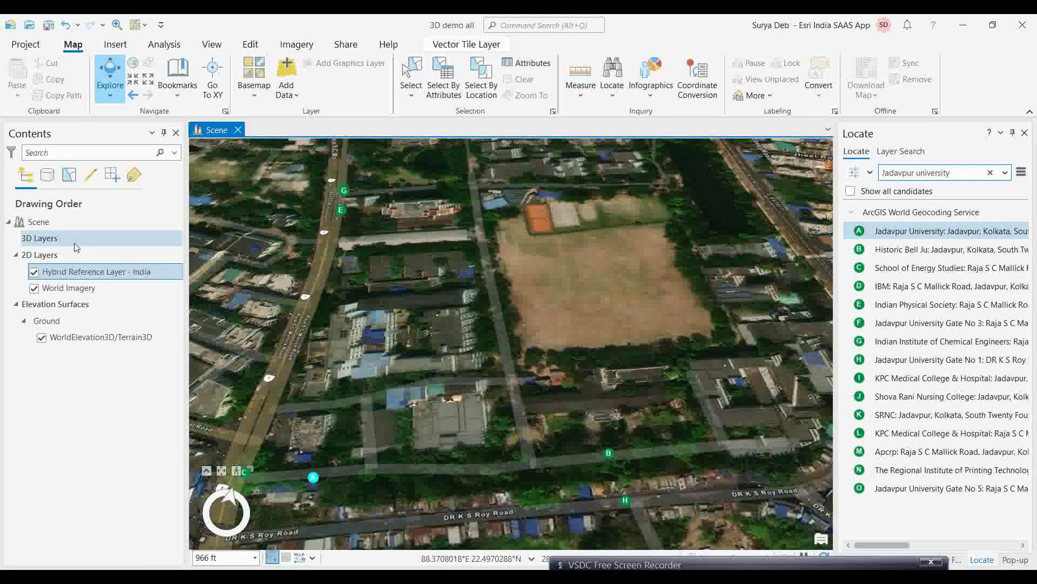
Set the basemap back to the India Topographic Map.
left_click(255, 92)
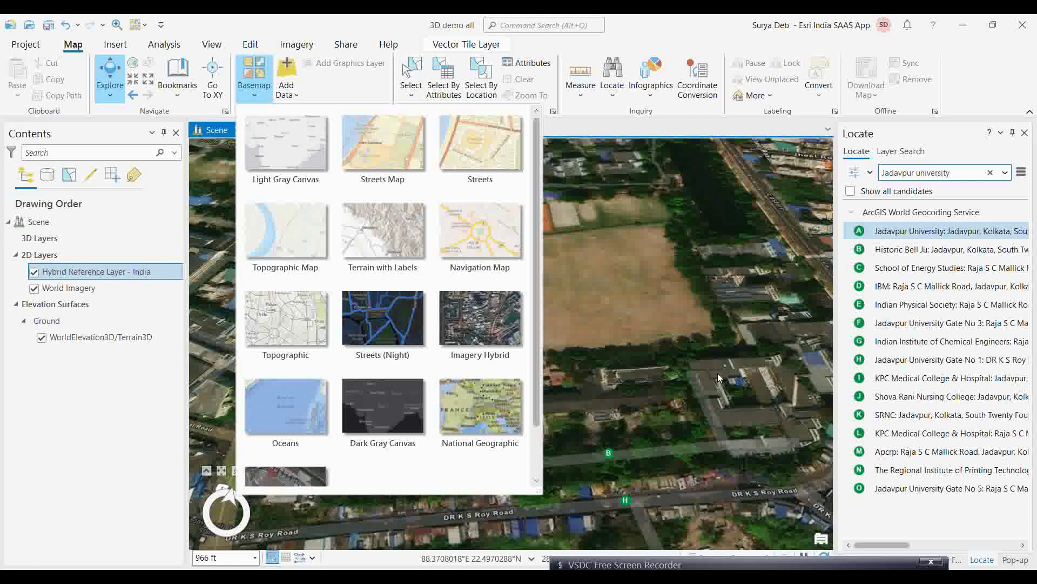
left_click(296, 326)
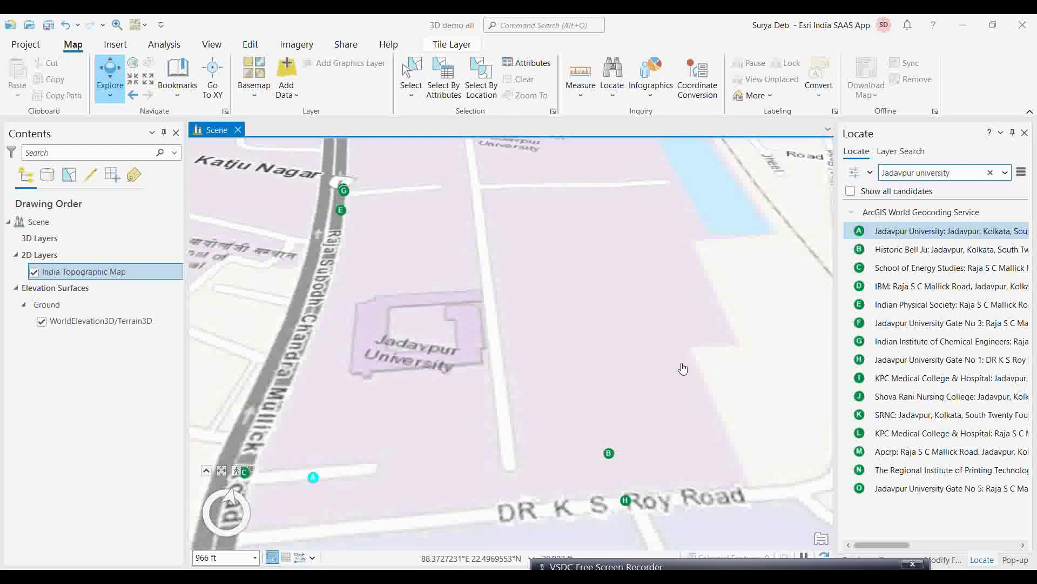
scroll(681, 365, "up", 2)
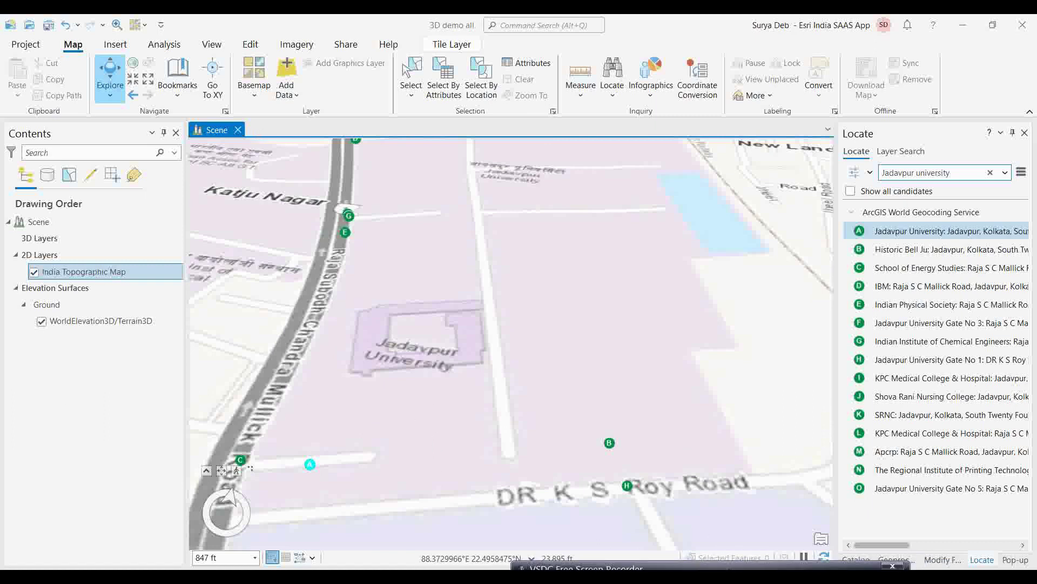
Look over the Insert and Analysis tools, then bring back the Catalog pane.
left_click(115, 45)
left_click(75, 47)
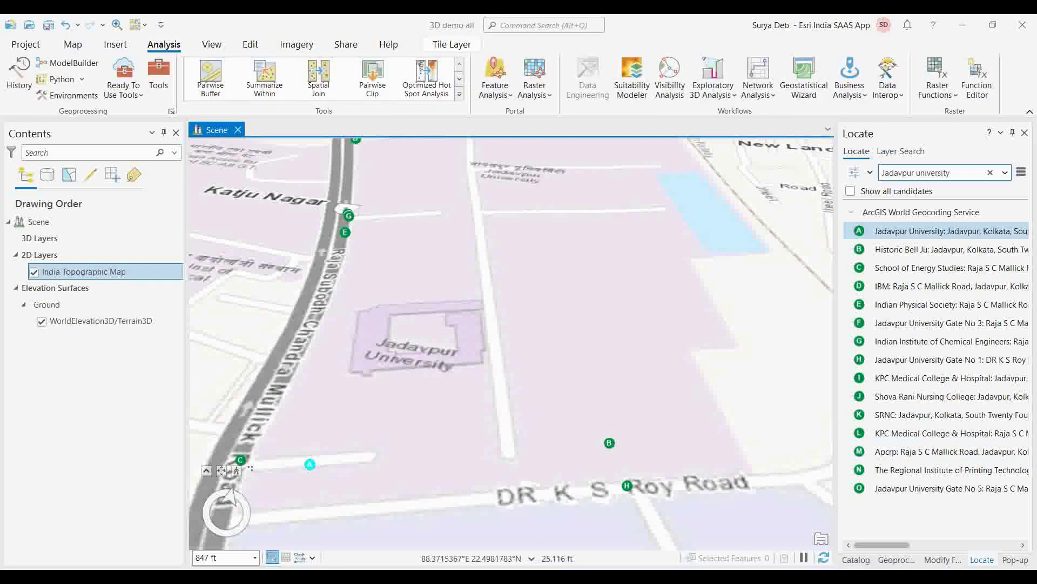
left_click(856, 559)
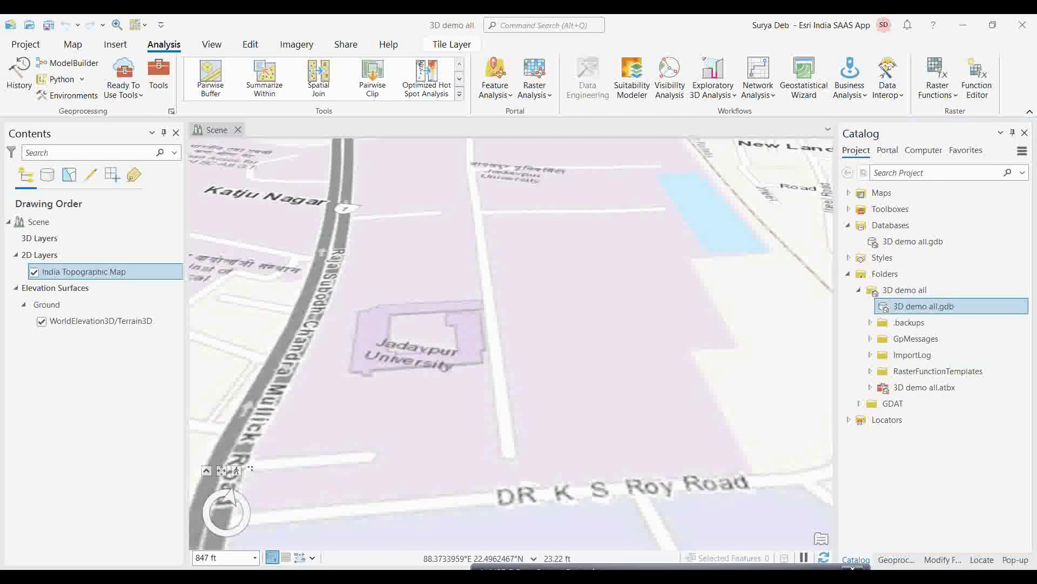
Start a new feature class in 3D demo all.gdb via its New > Feature Class menu.
right_click(922, 292)
mouse_move(907, 308)
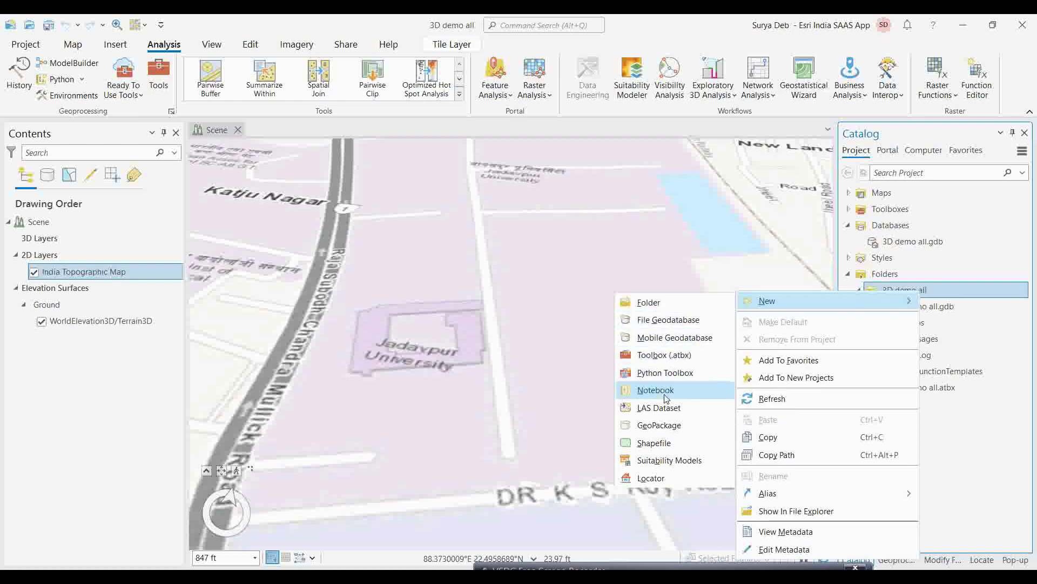
left_click(949, 306)
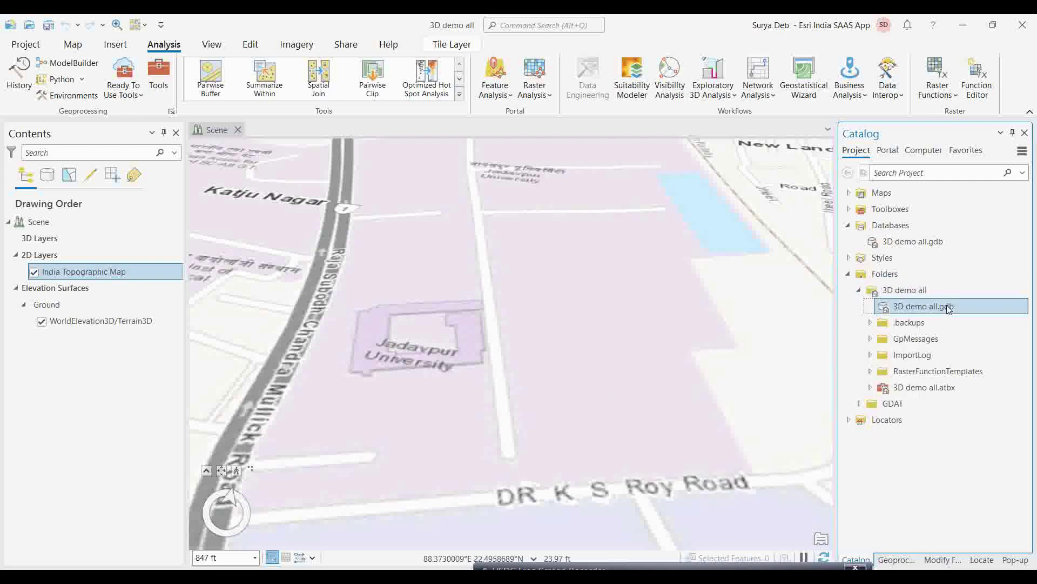
right_click(929, 308)
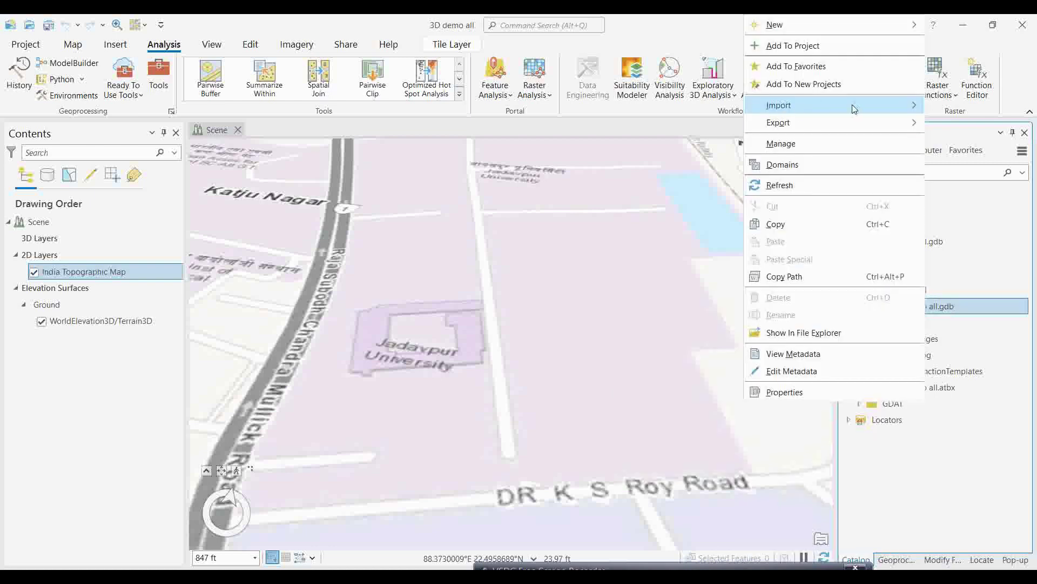
mouse_move(766, 31)
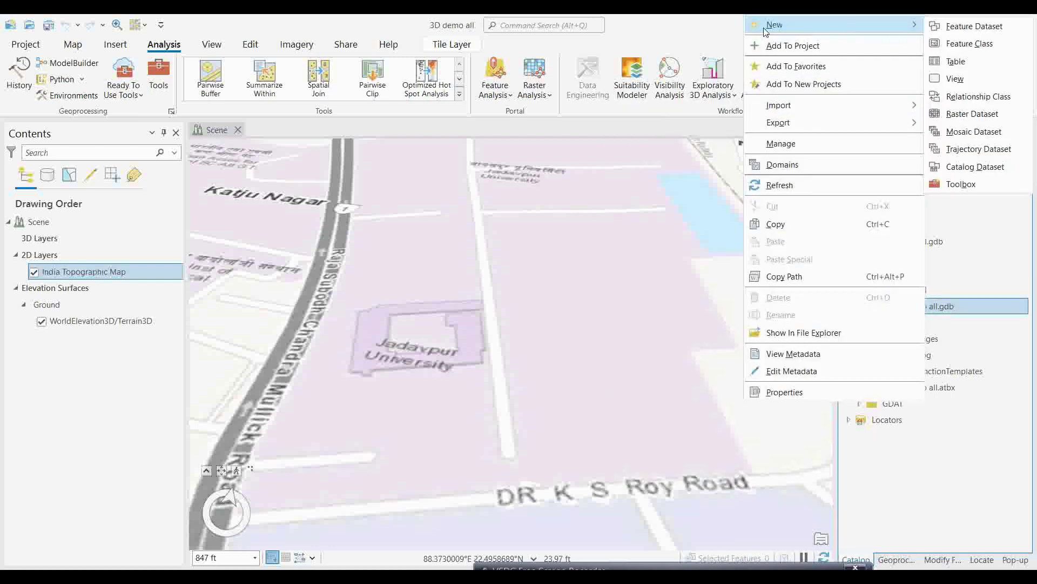
left_click(940, 45)
left_click(916, 194)
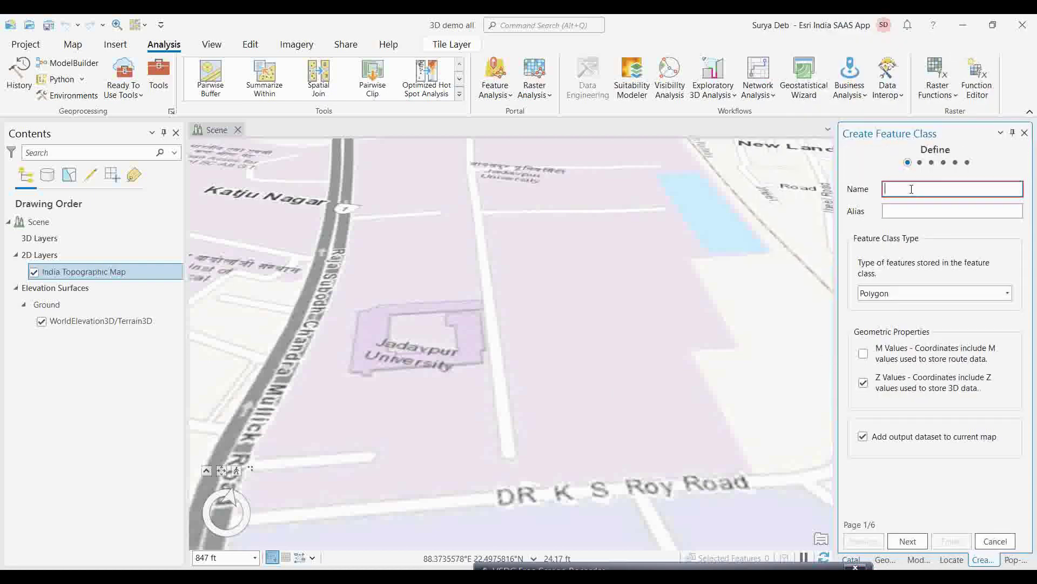
Name the feature class EngineeringBlock, reuse it as alias, and set geometry to Multipatch.
type("EngineeringBlock")
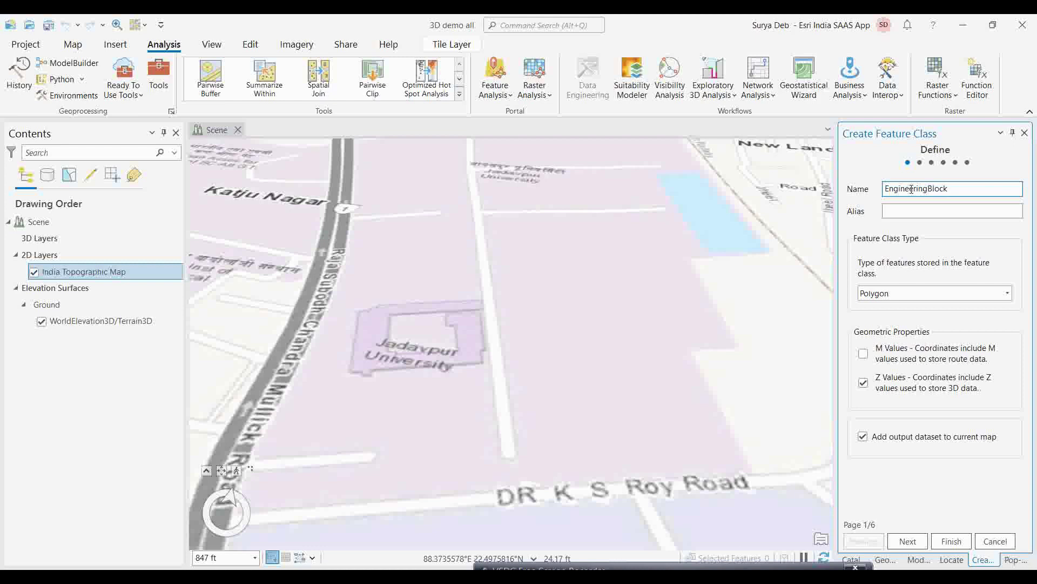
left_click_drag(956, 191, 885, 196)
key("ctrl+c")
left_click(898, 214)
key("ctrl+v")
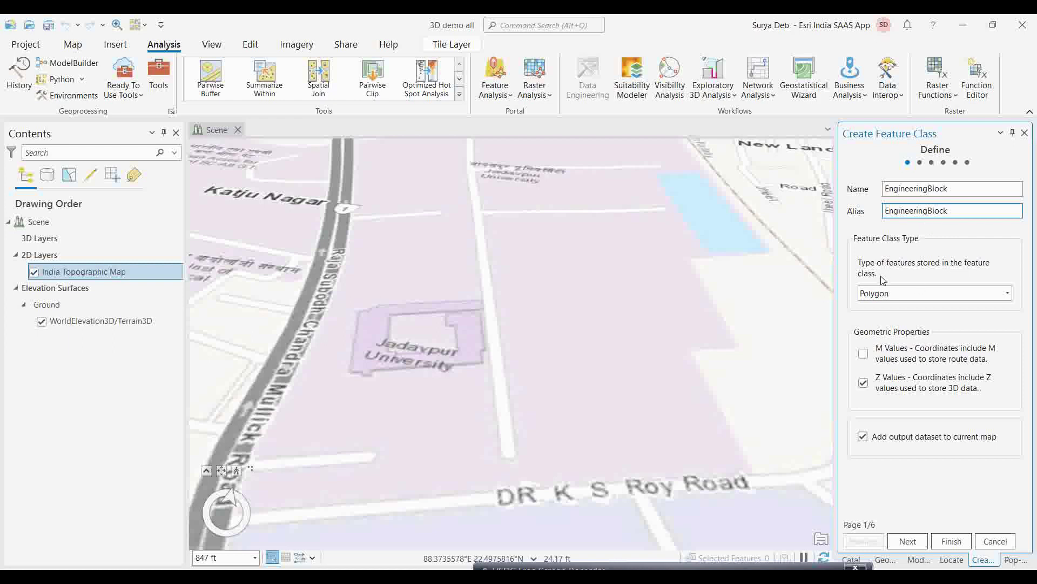
left_click(963, 294)
left_click(893, 348)
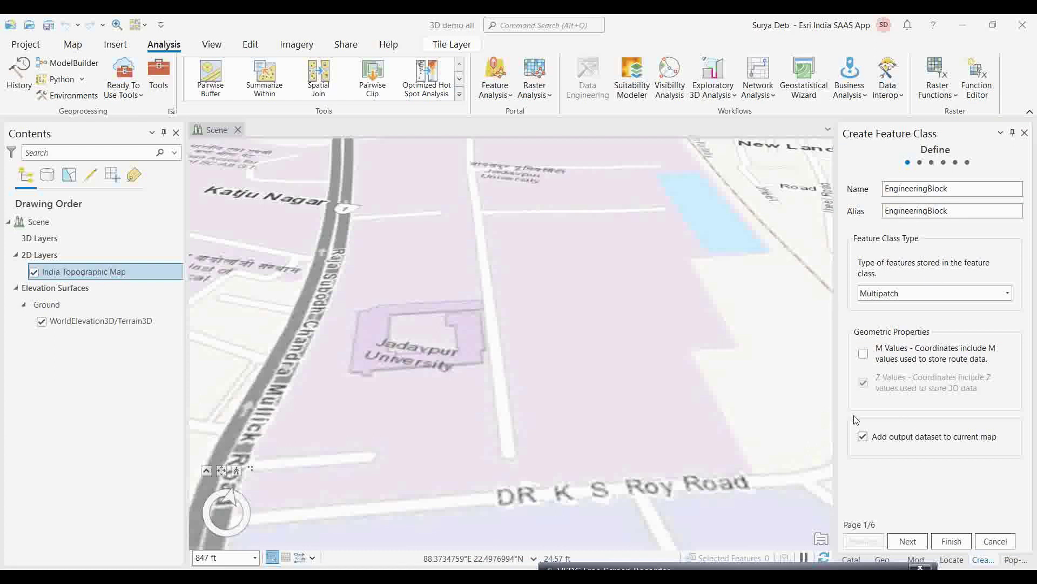
Add a Name field, keep WGS 1984 Web Mercator and default settings, and finish.
left_click(908, 541)
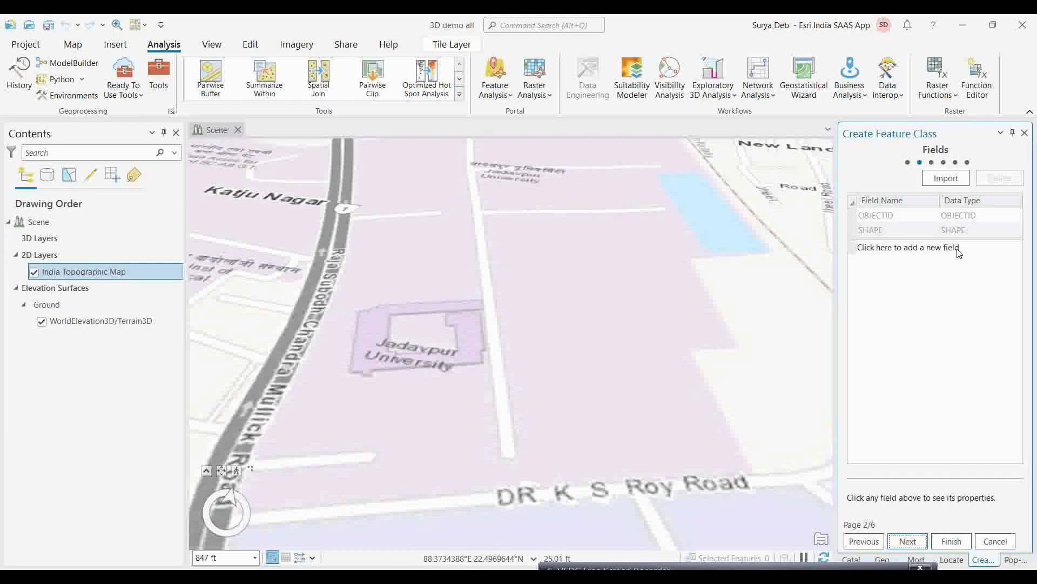
left_click(889, 248)
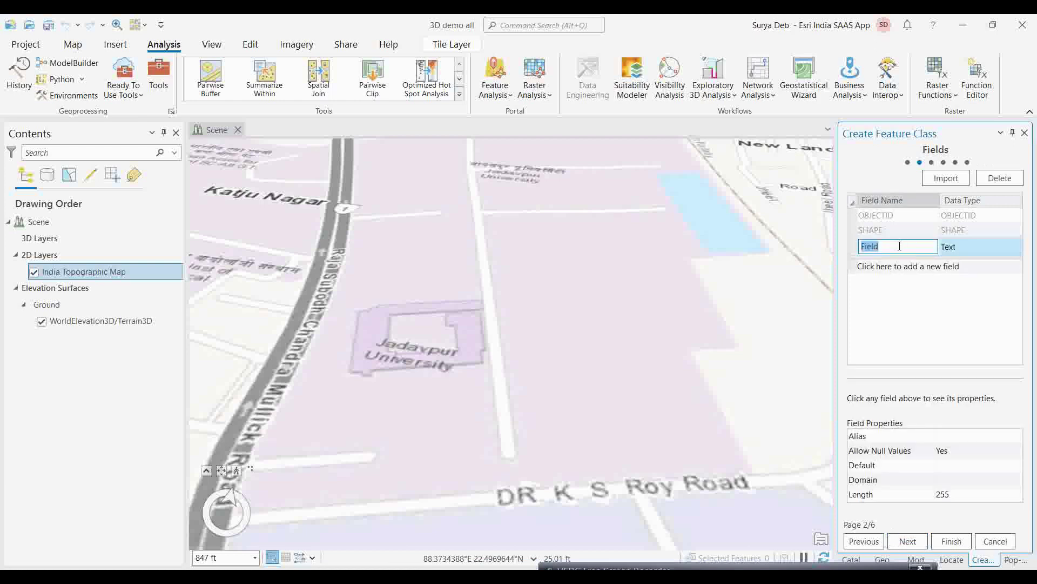
type("Name")
left_click(911, 545)
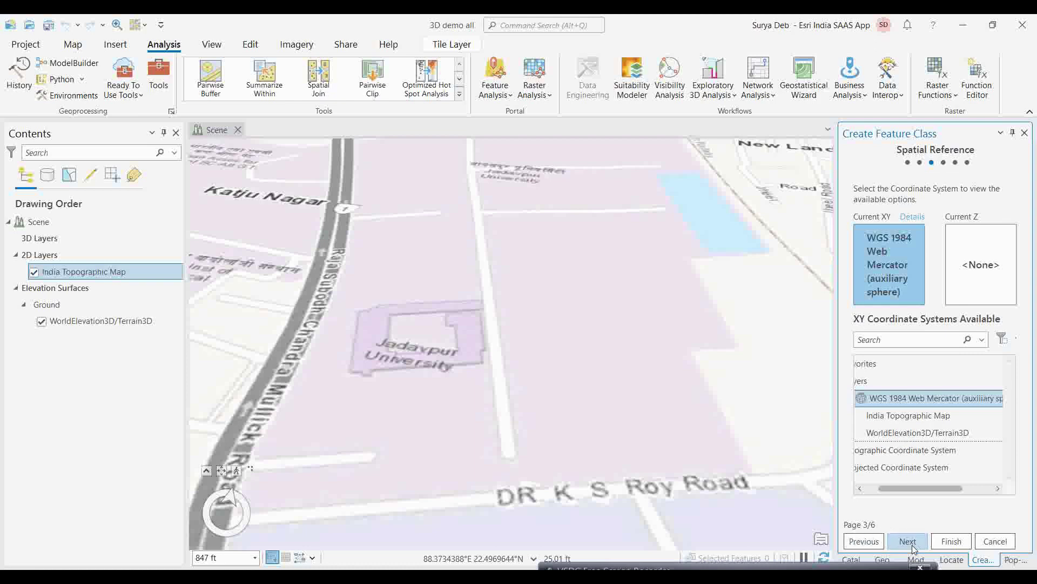
left_click(913, 548)
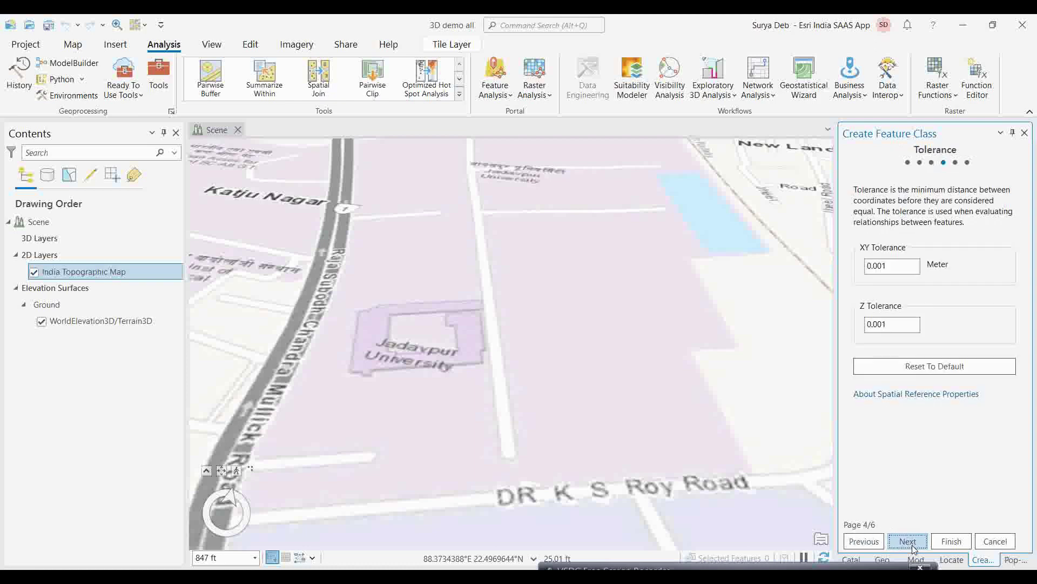
left_click(913, 548)
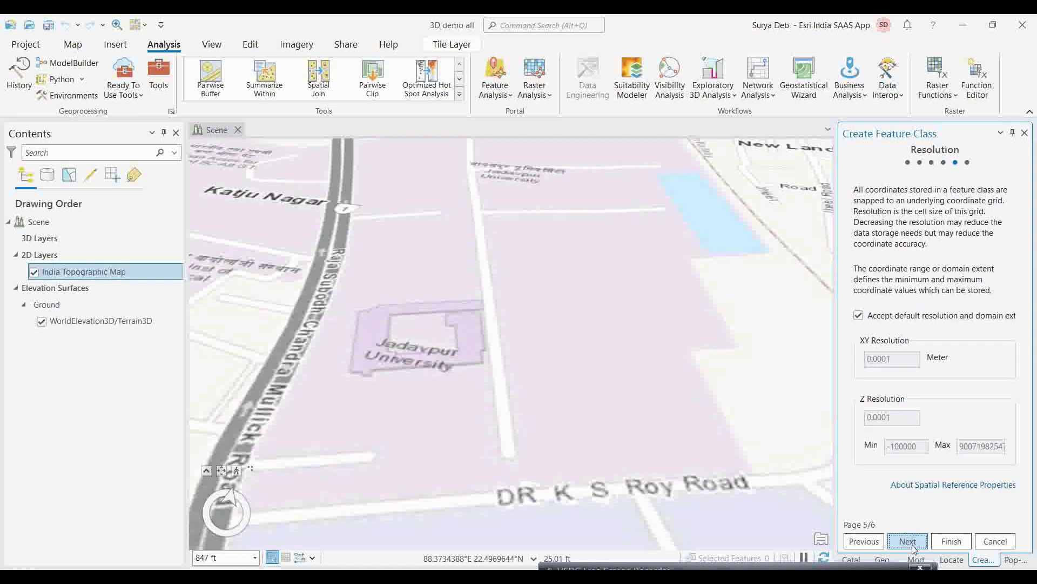
left_click(913, 548)
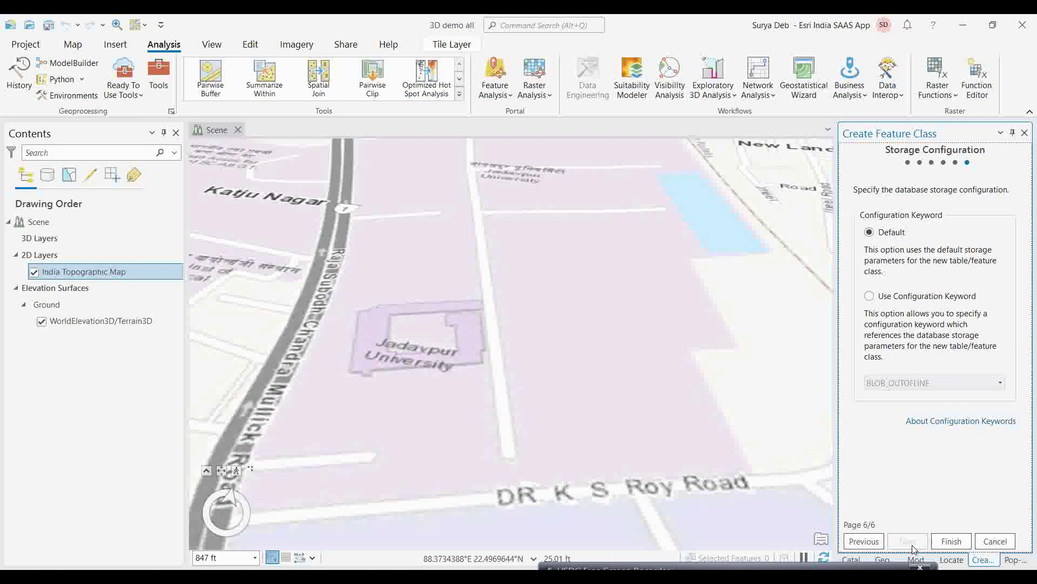
left_click(951, 542)
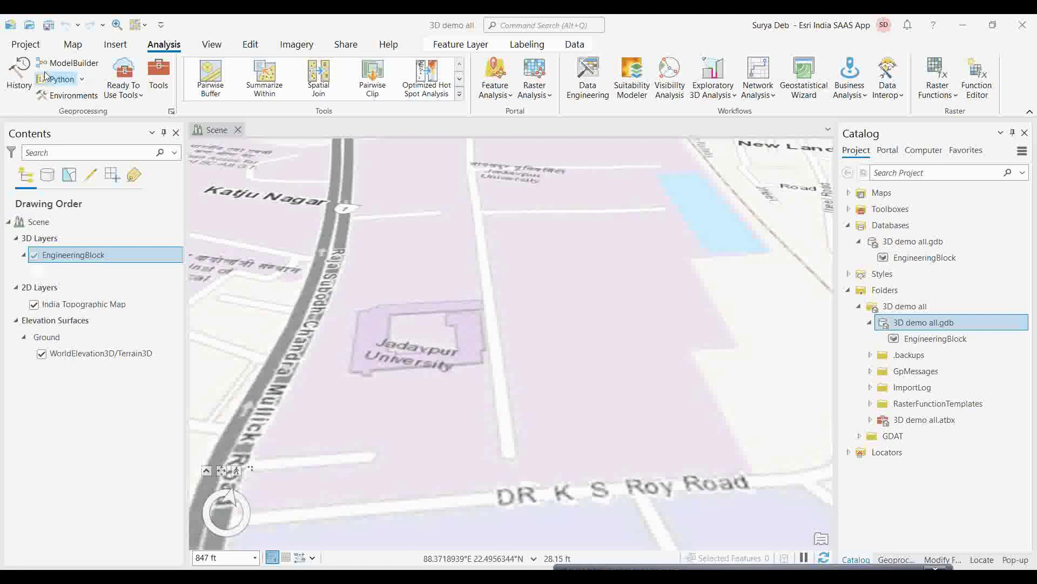
Switch the basemap to Streets Map (World Street Map - India) and activate the scene view.
left_click(73, 45)
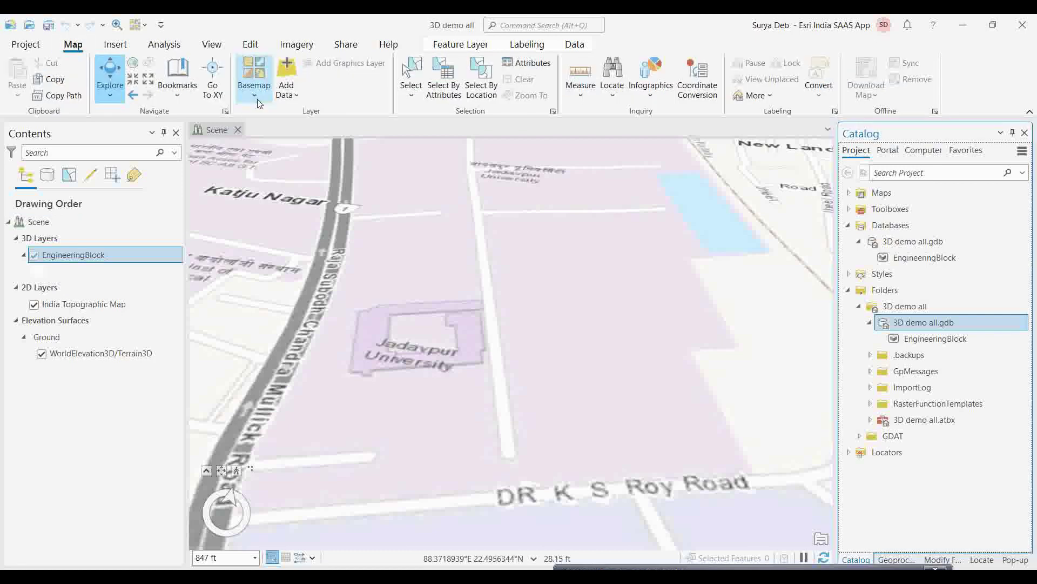
left_click(254, 74)
scroll(426, 234, "down", 1)
scroll(426, 234, "up", 1)
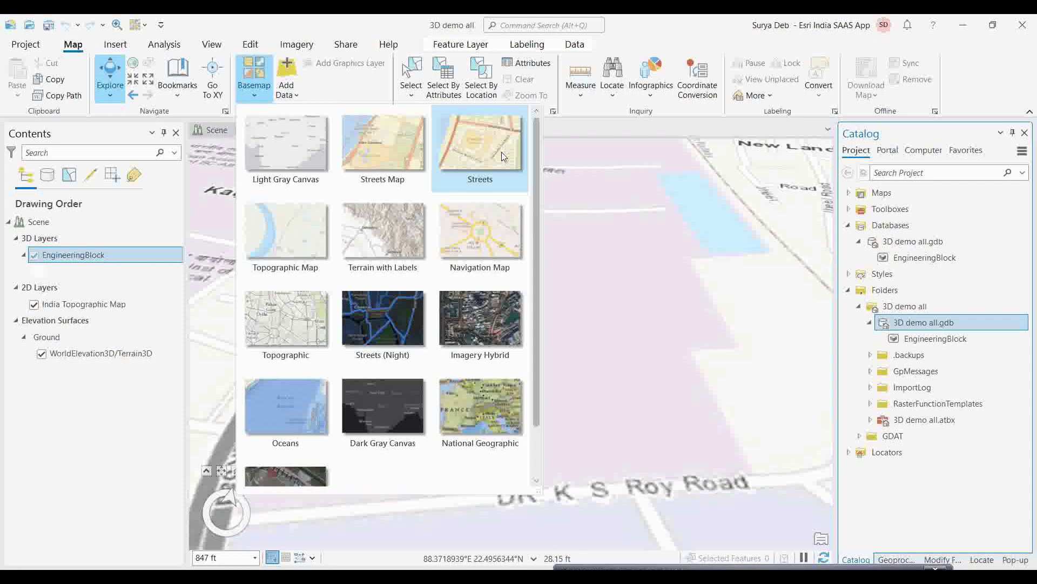
left_click(393, 144)
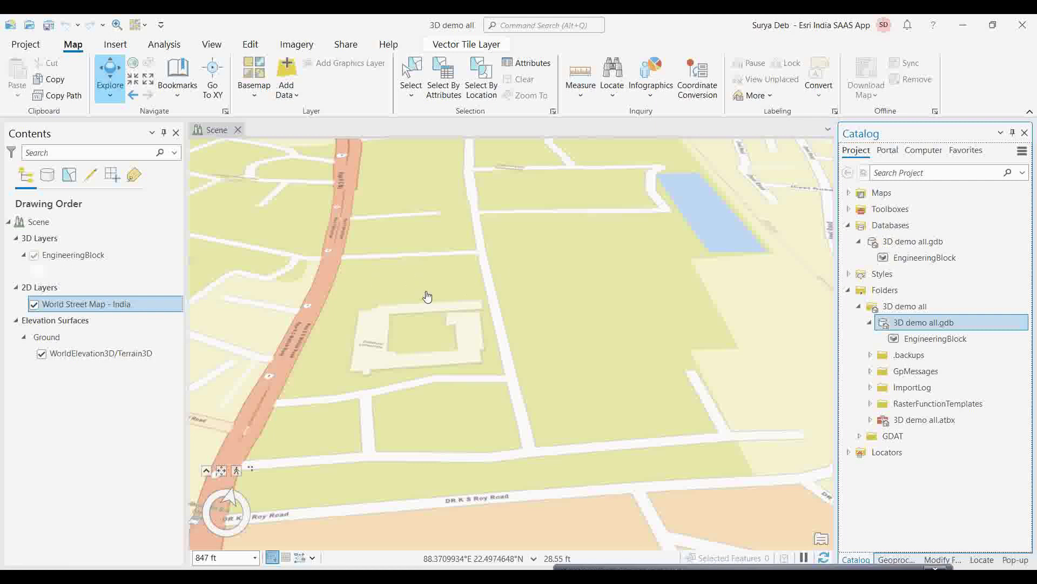
left_click(483, 314)
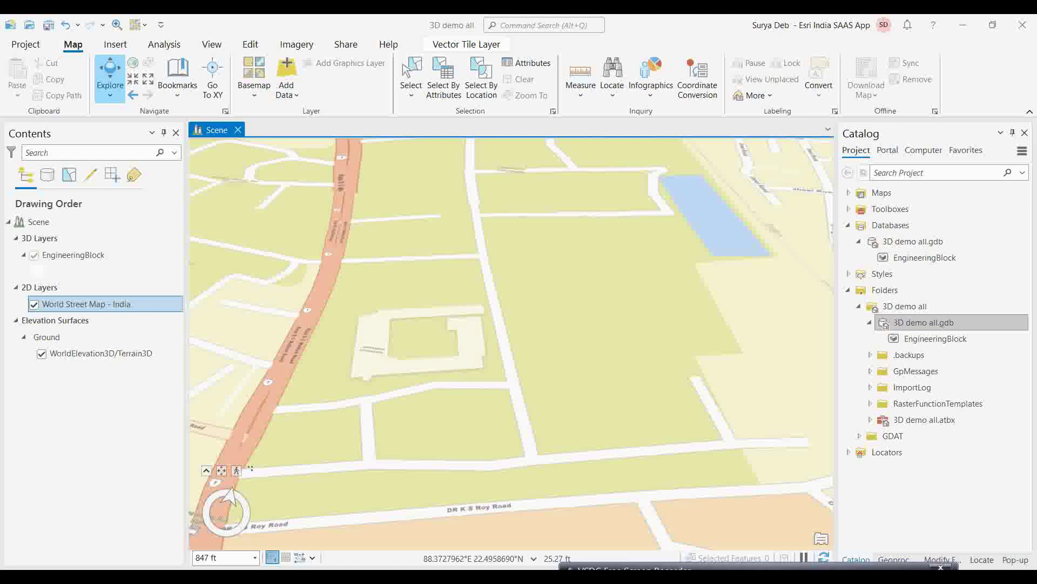
Turn on the 3D construction grid with elevation 978 and spacing 1.
mouse_move(272, 562)
left_click(287, 558)
mouse_move(287, 560)
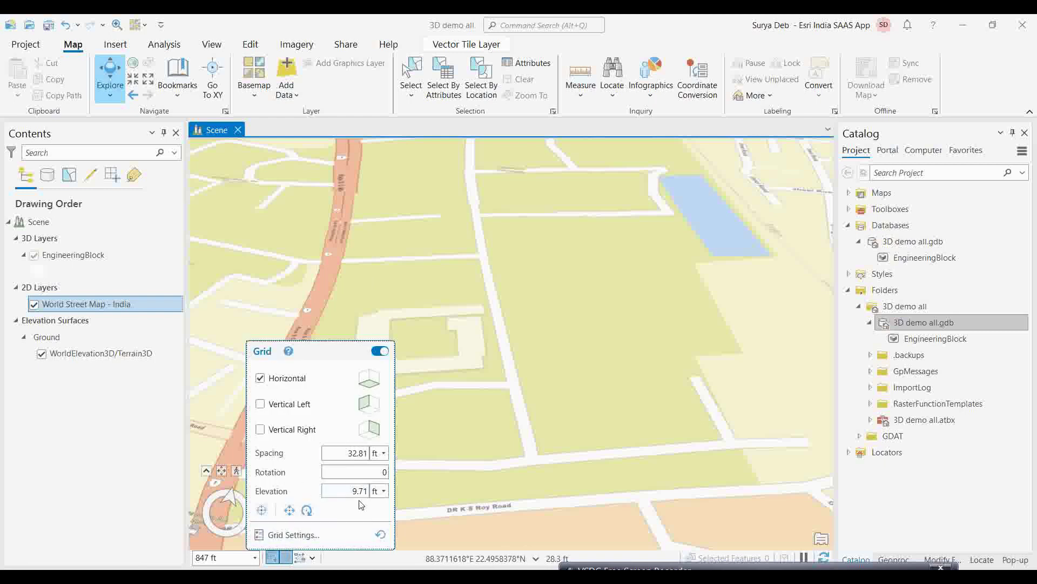
left_click(352, 492)
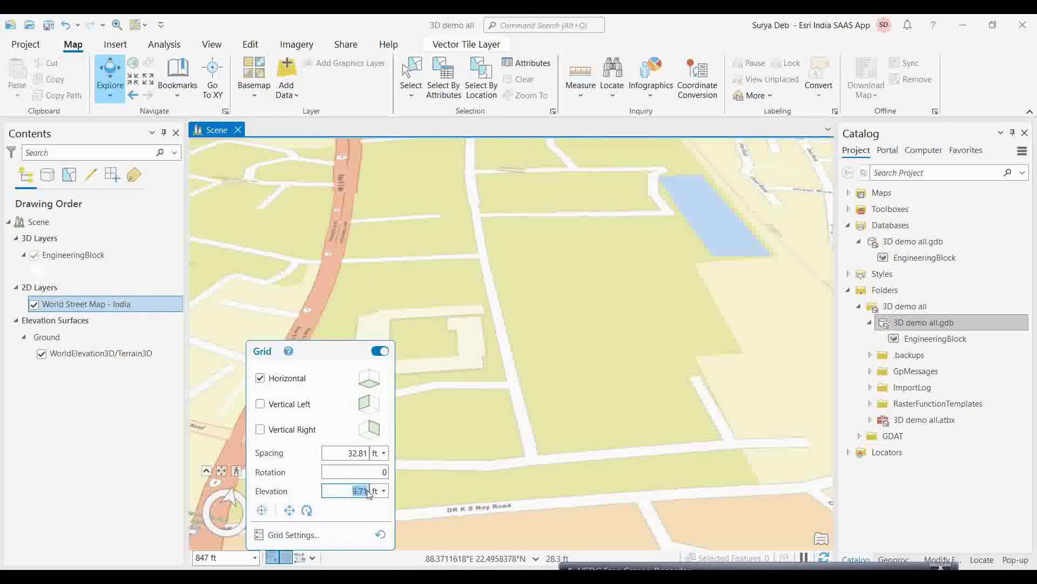
type("978")
left_click(348, 452)
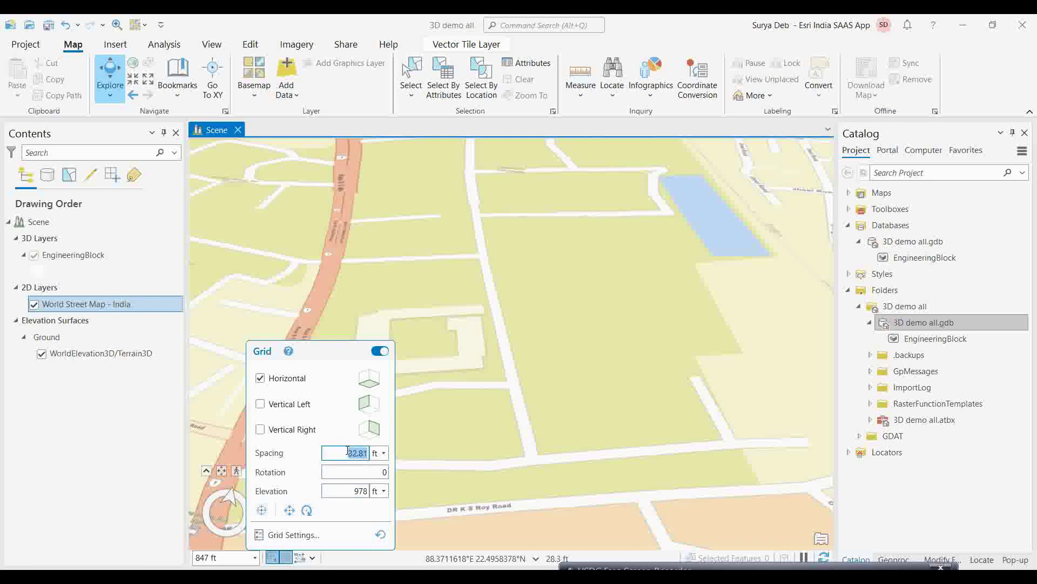
type("10")
Place the grid over the open plot beside the building outline and accept it.
left_click(261, 510)
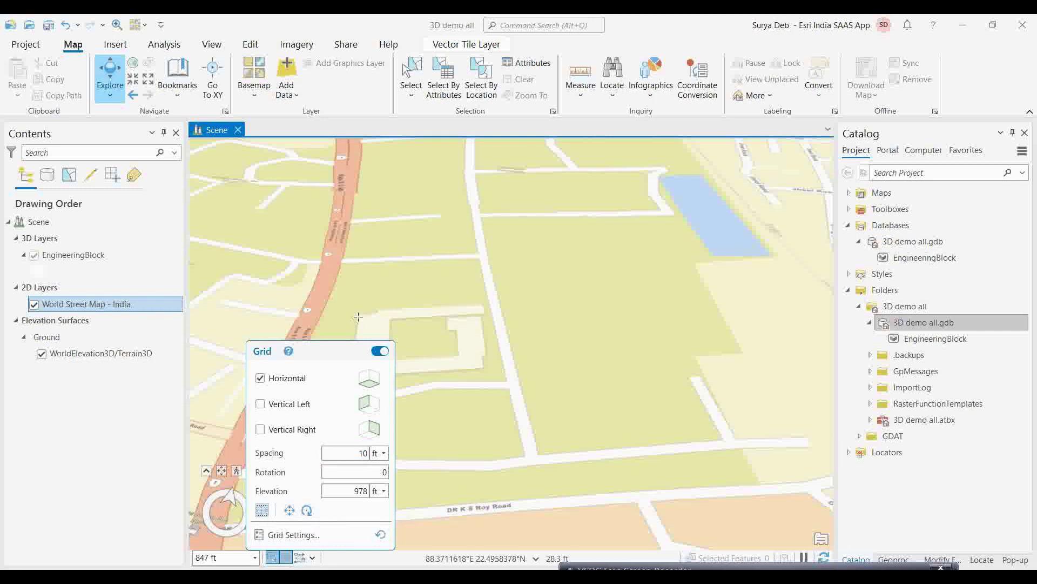
left_click(369, 284)
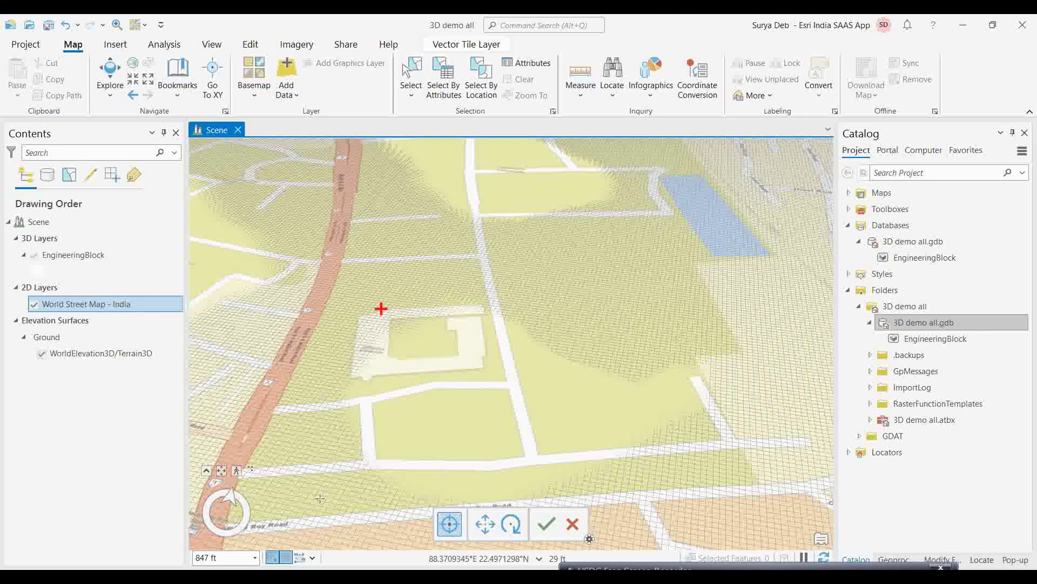
left_click(355, 374)
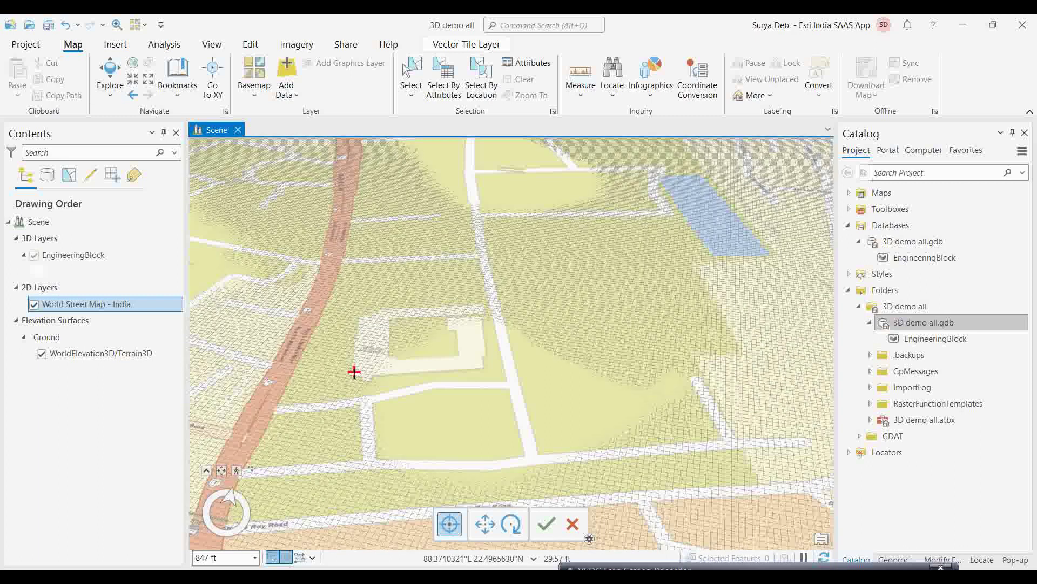
left_click(357, 349)
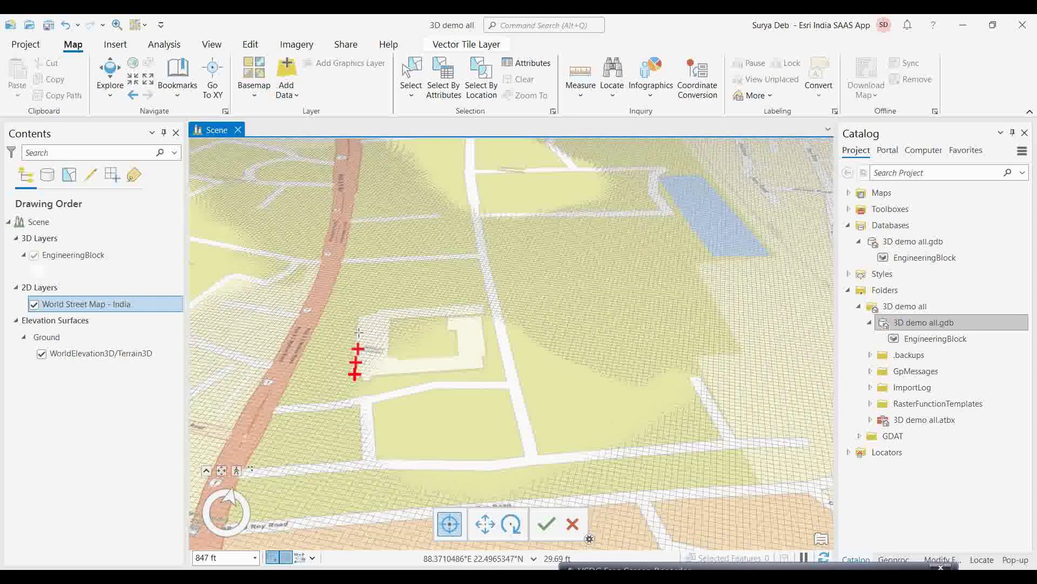
key("Return")
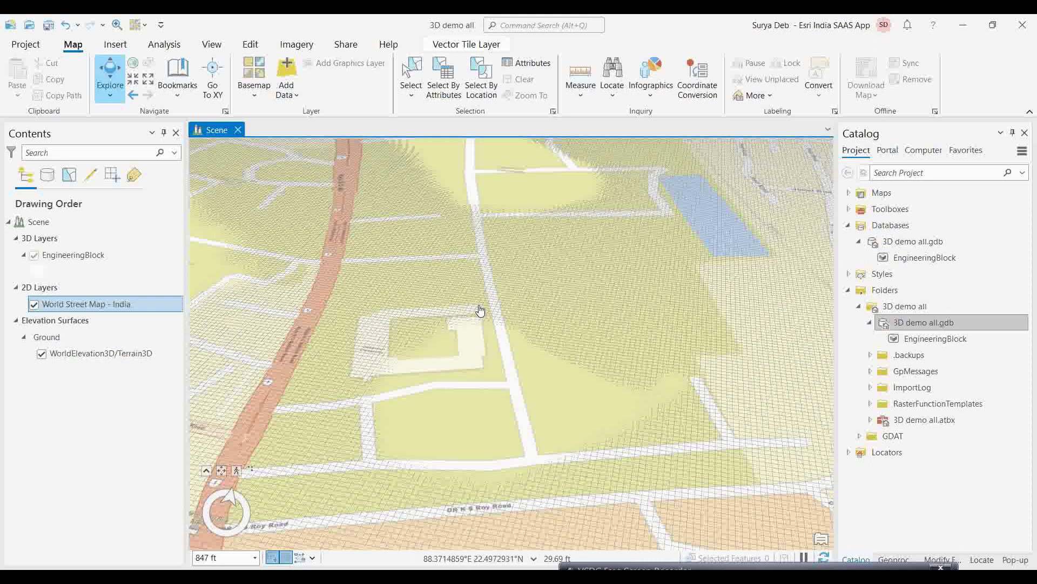
left_click(481, 346)
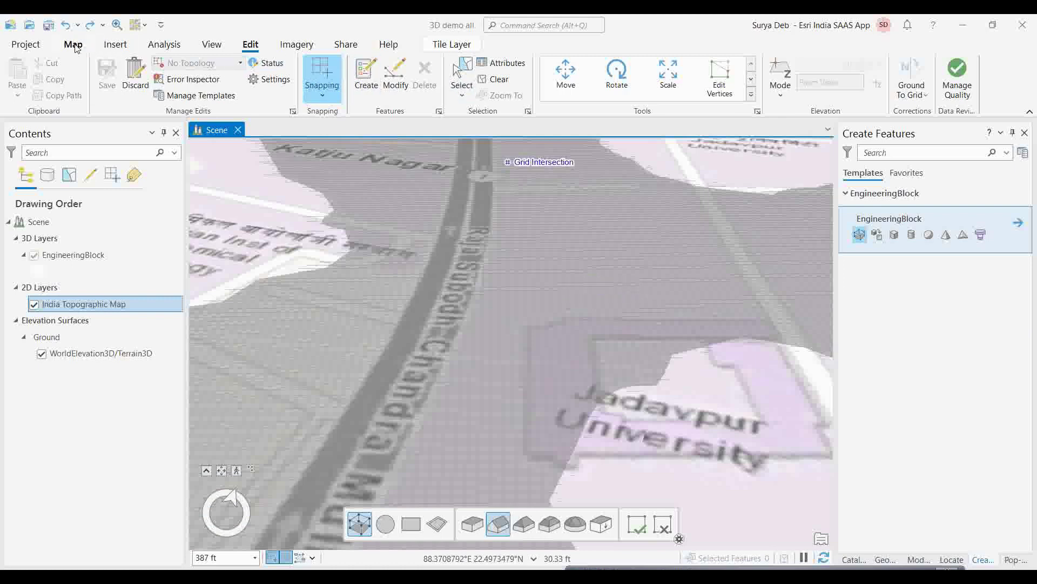
Bring up the creation templates and start an EngineeringBlock feature at a grid intersection.
left_click(365, 81)
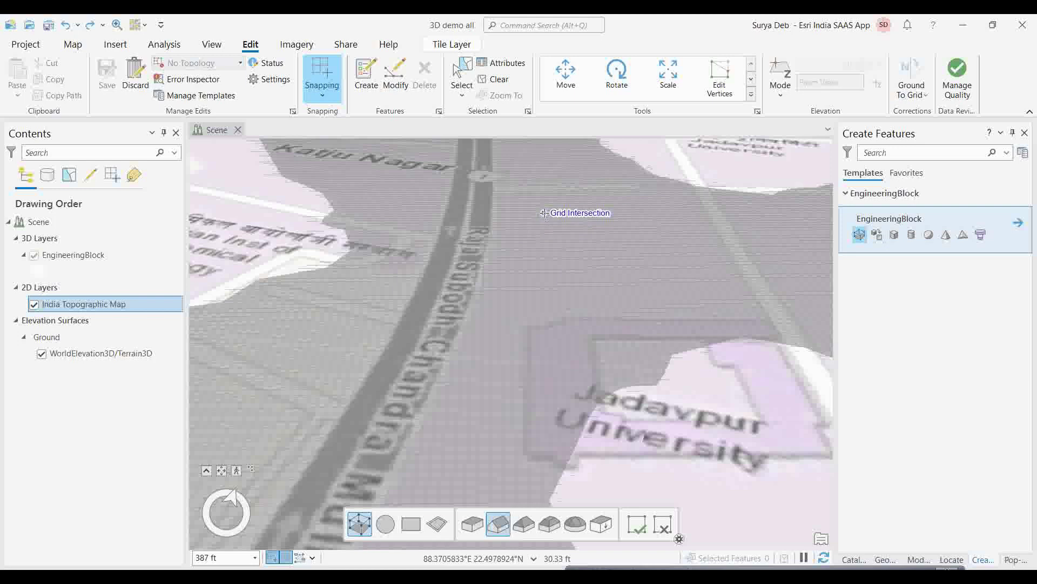
left_click(545, 213)
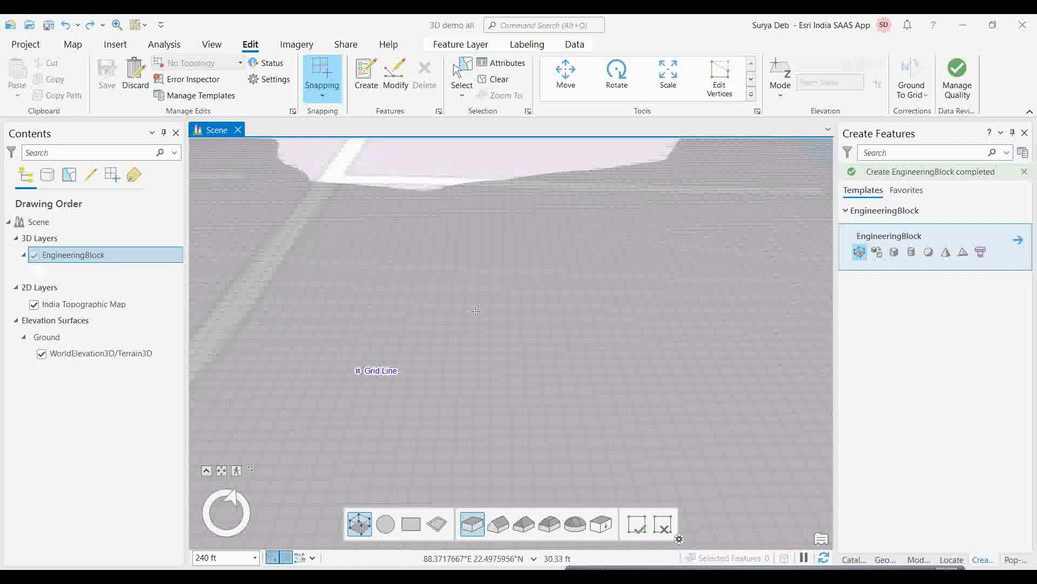
Sketch a rectangular footprint on three grid intersections and extrude it into a white EngineeringBlock box.
left_click(364, 75)
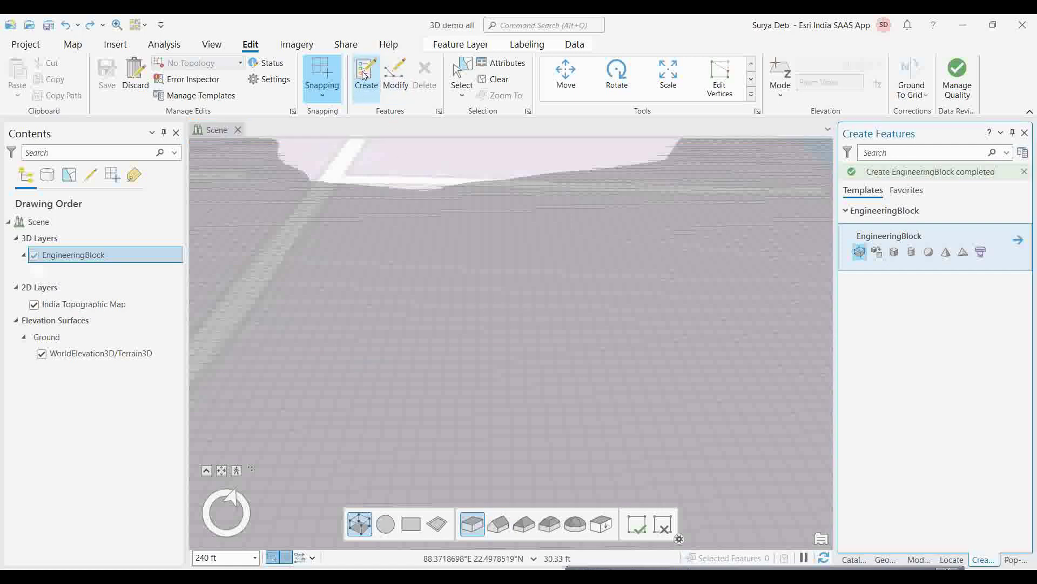
left_click(860, 253)
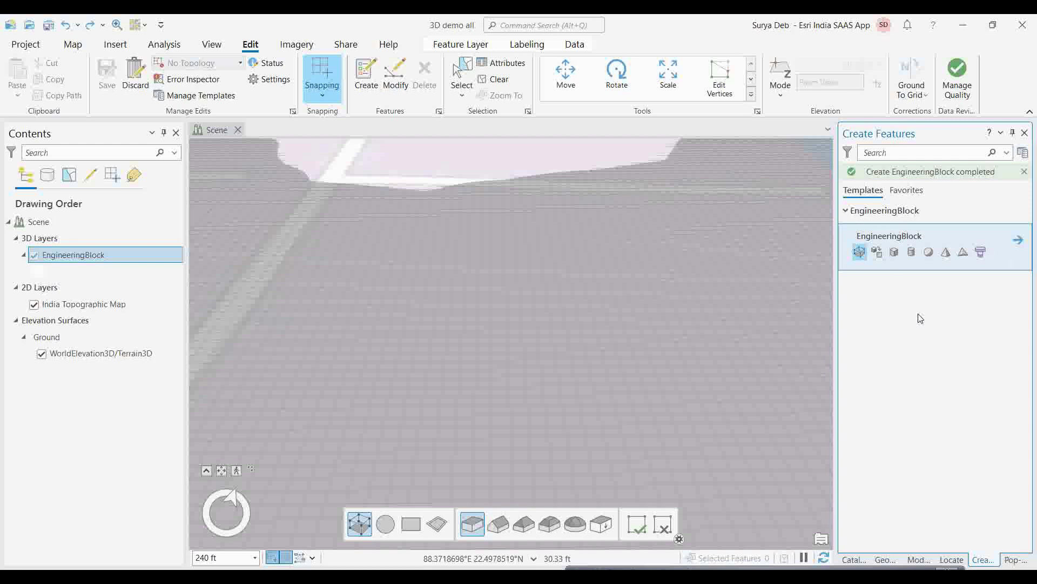
left_click(530, 274)
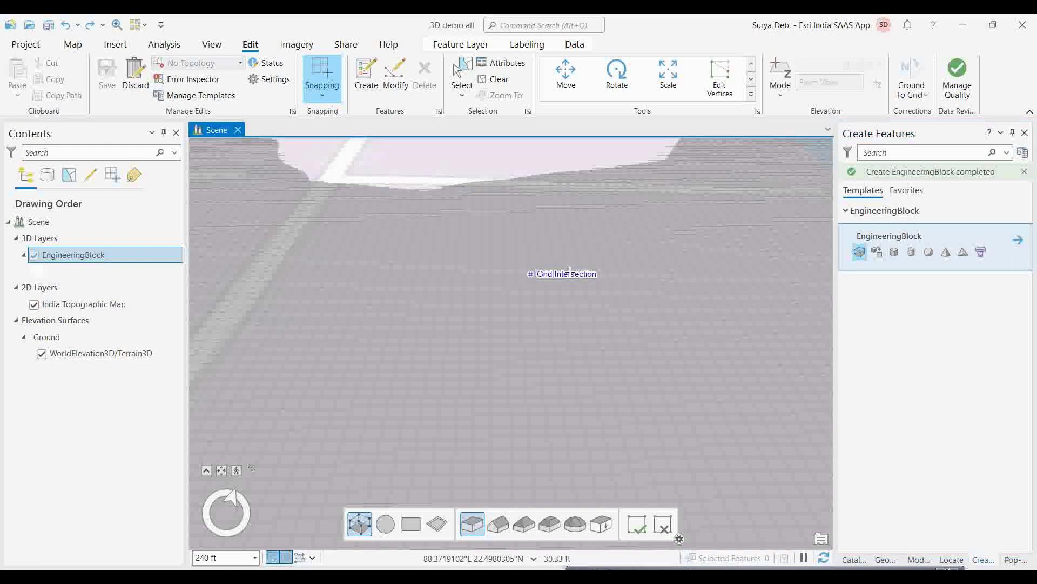
left_click(594, 274)
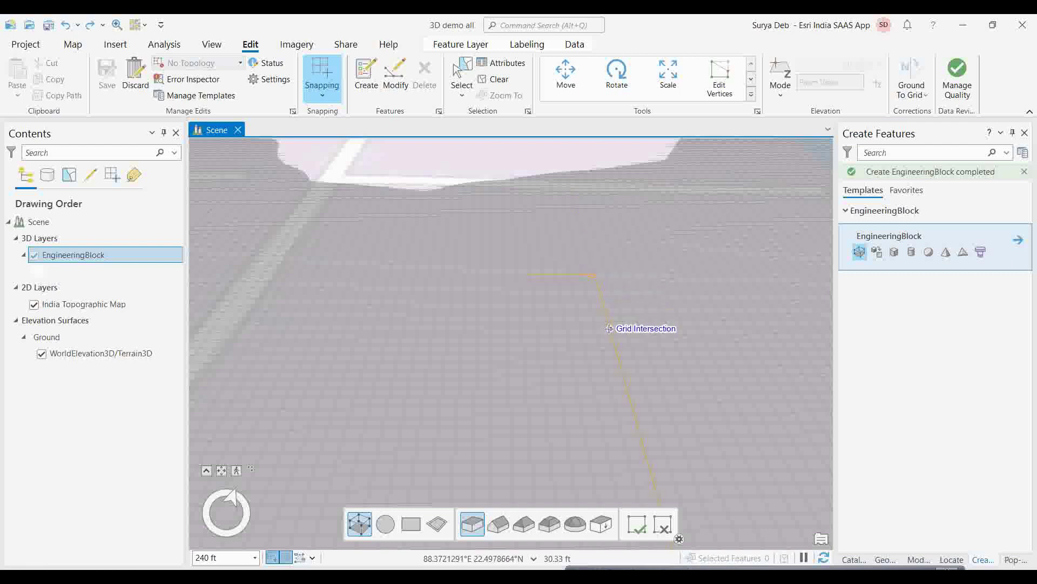
left_click(608, 326)
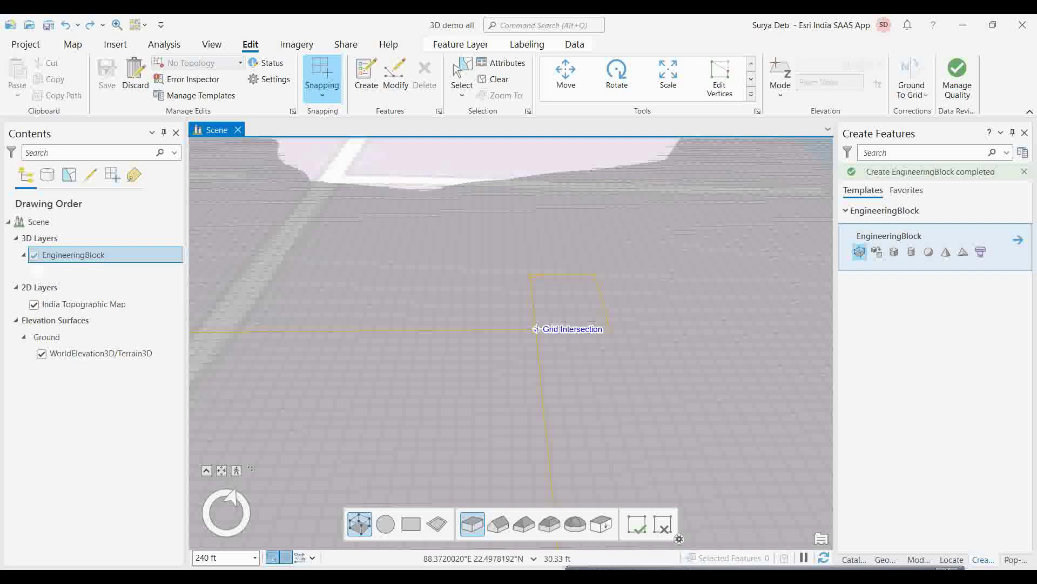
double_click(536, 329)
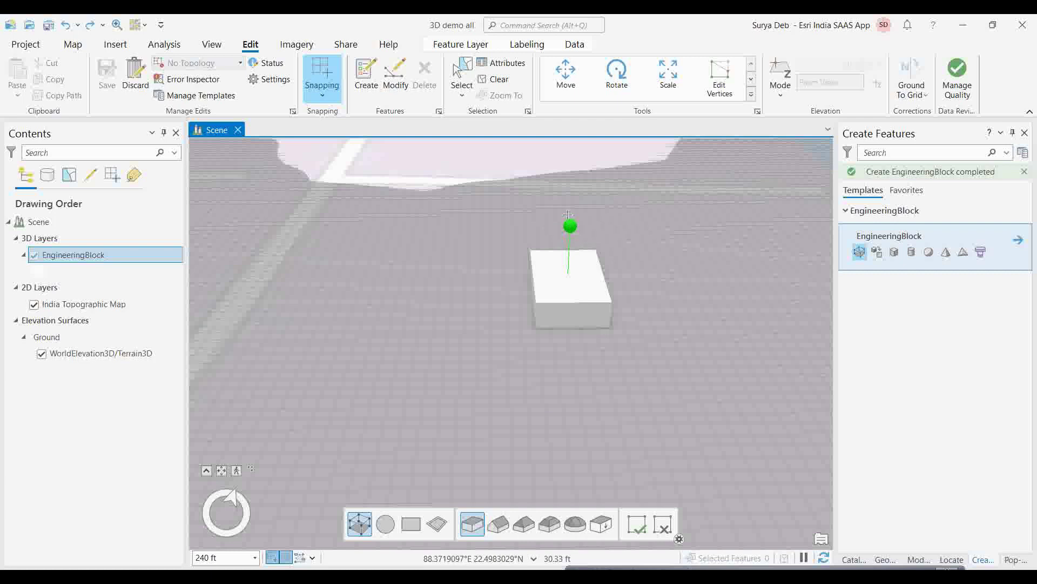
Raise the box's height handle twice to make it taller, then finish the new block feature.
left_click_drag(570, 226, 570, 218)
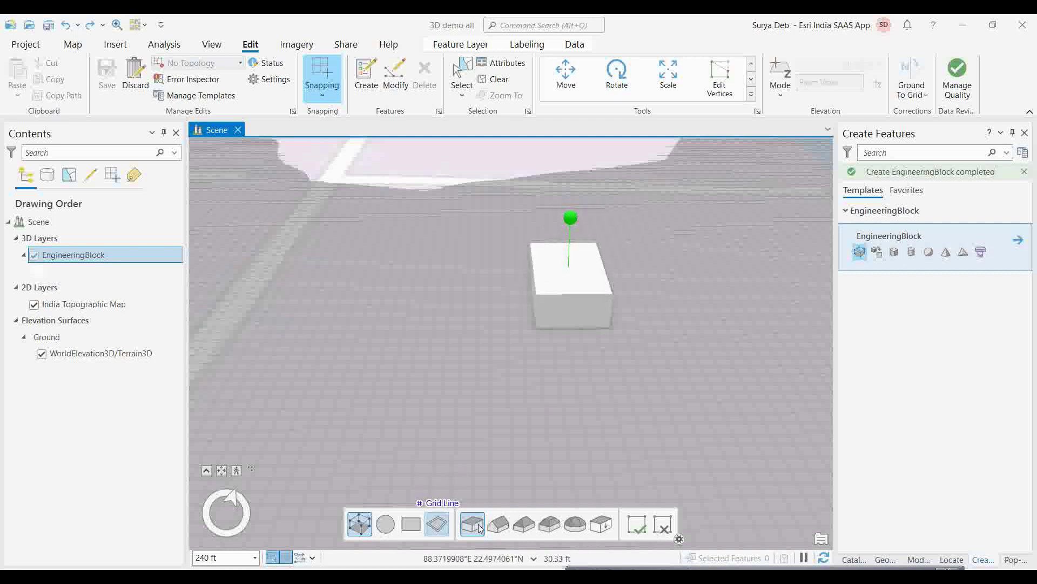
left_click_drag(570, 217, 577, 209)
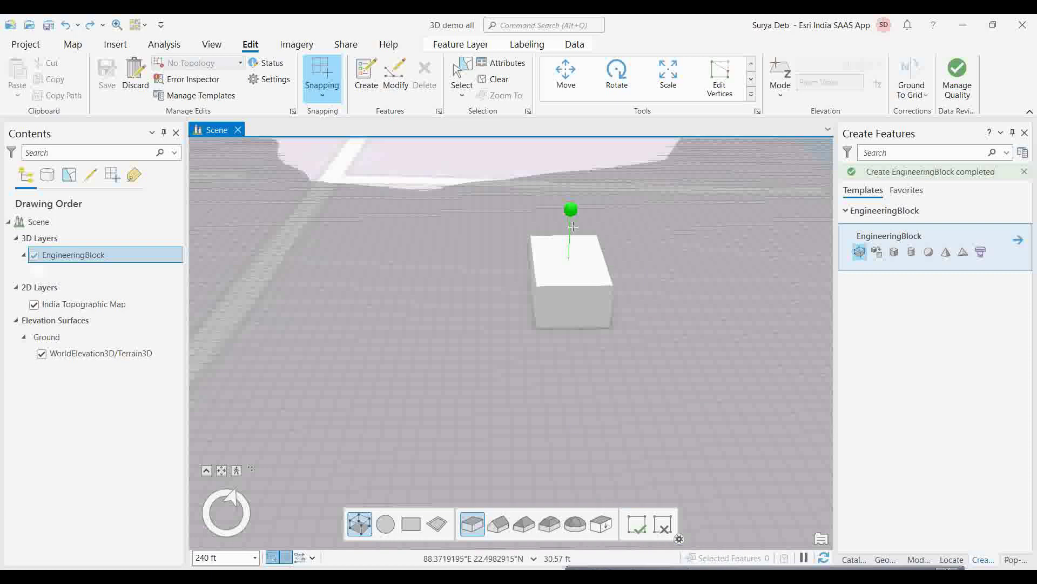
left_click(637, 529)
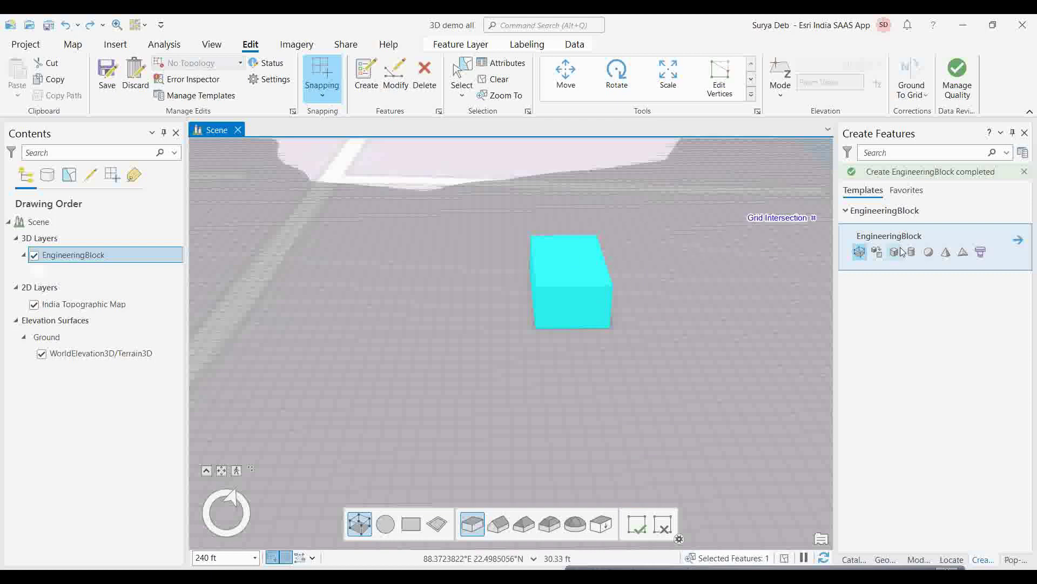
Place three small cubes behind-left, front-left and right of the large block.
left_click(893, 354)
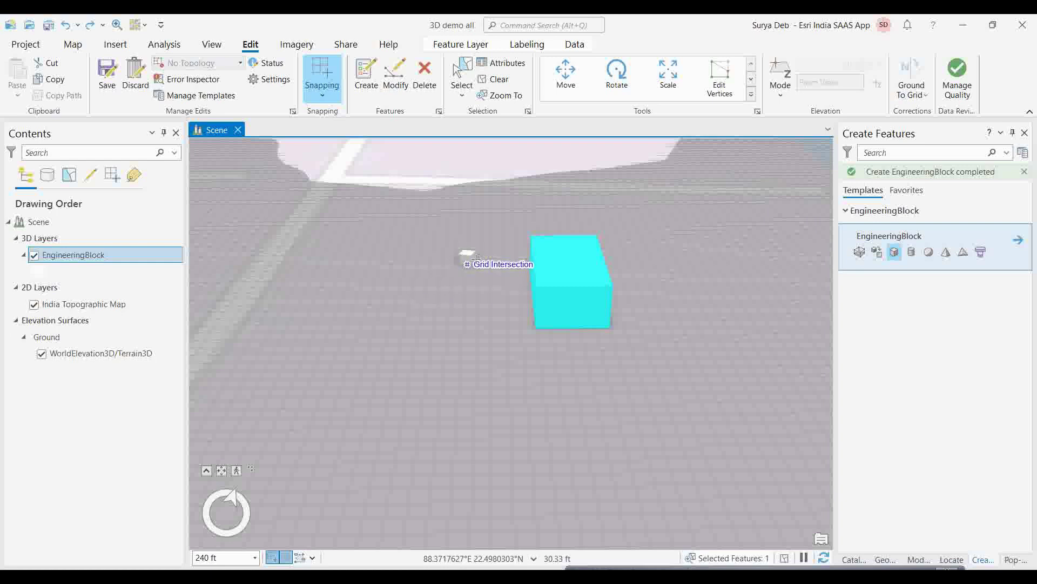
left_click(485, 255)
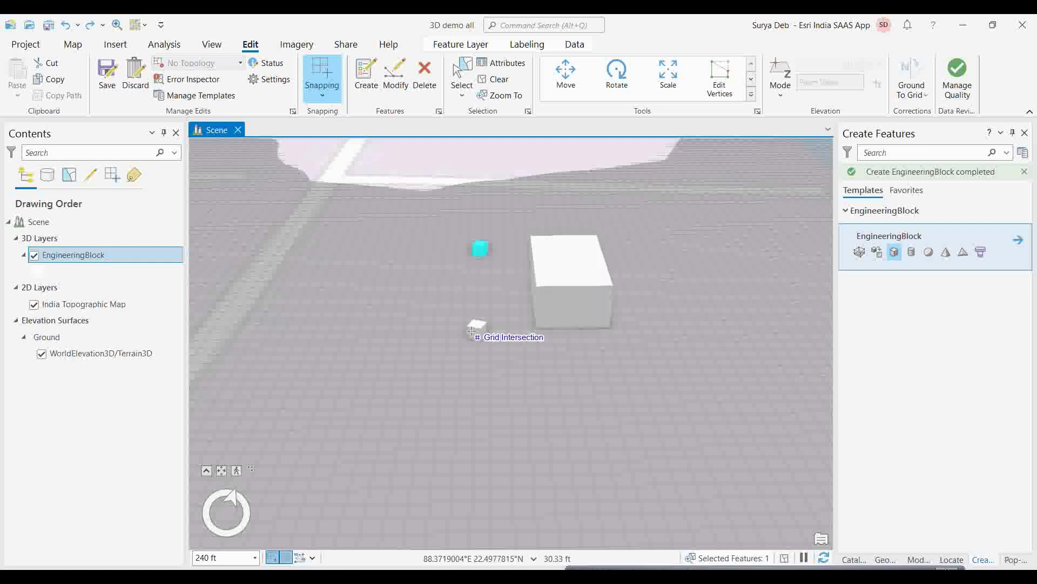
left_click(472, 323)
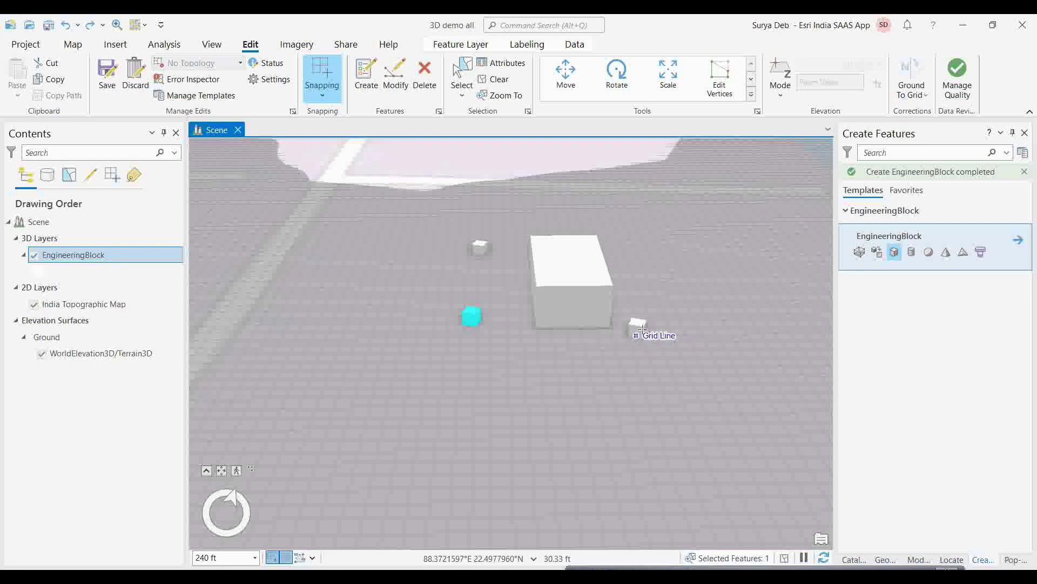
left_click(676, 327)
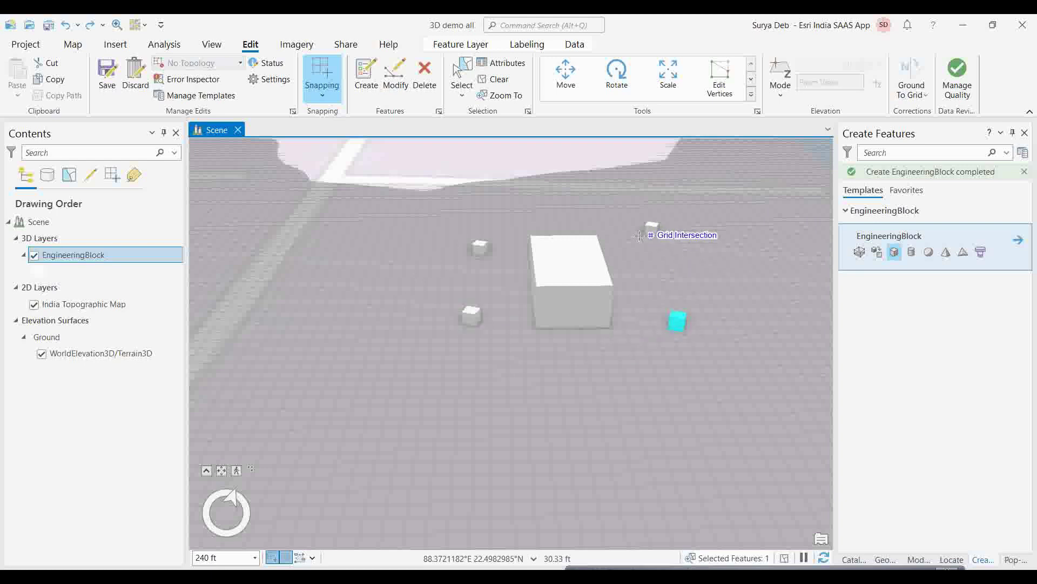
Add a cube behind-right and two cylinders in front of the block, then save the edits.
left_click(638, 235)
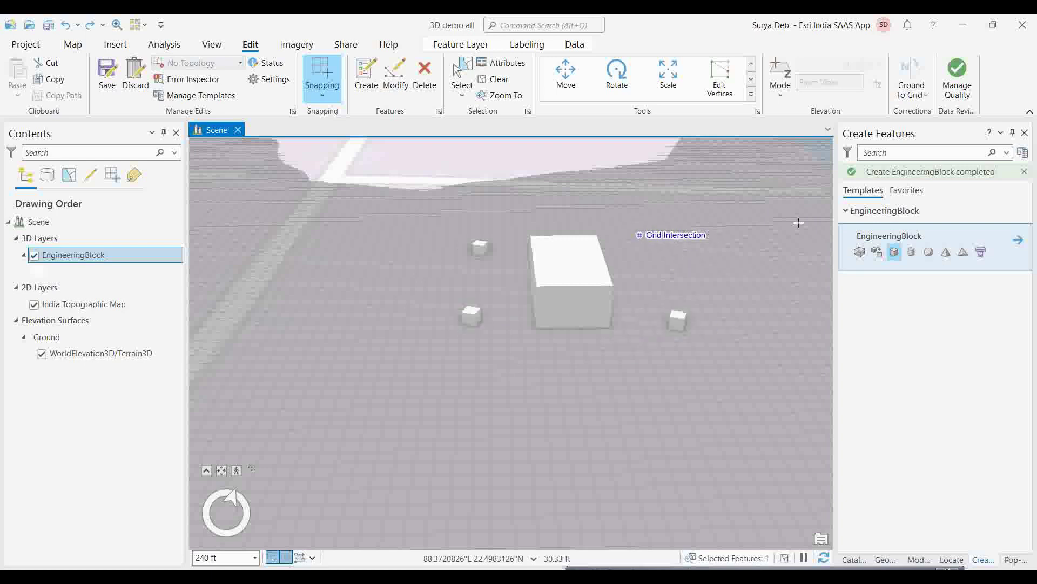
left_click(912, 250)
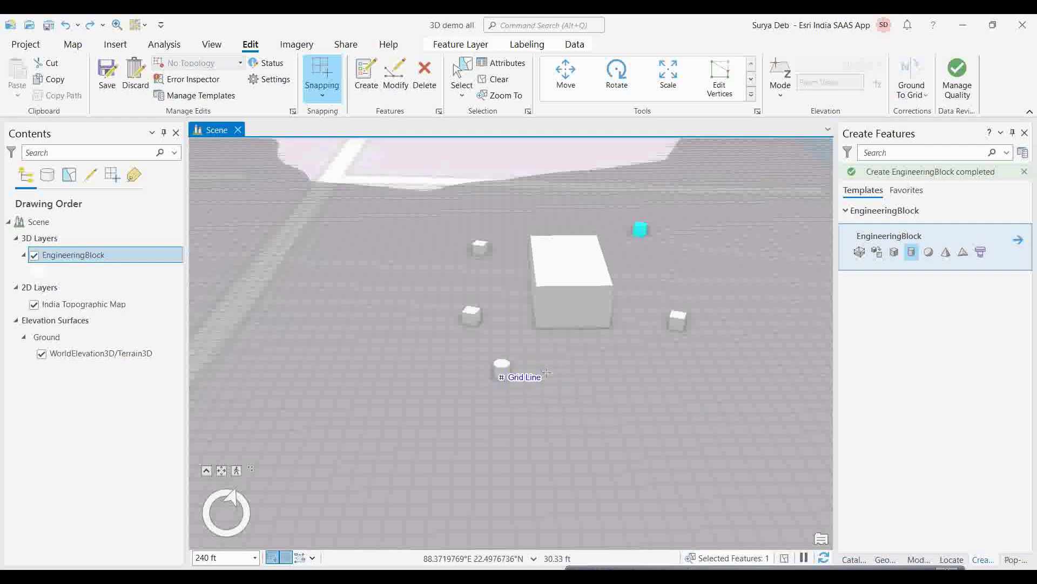
left_click(508, 378)
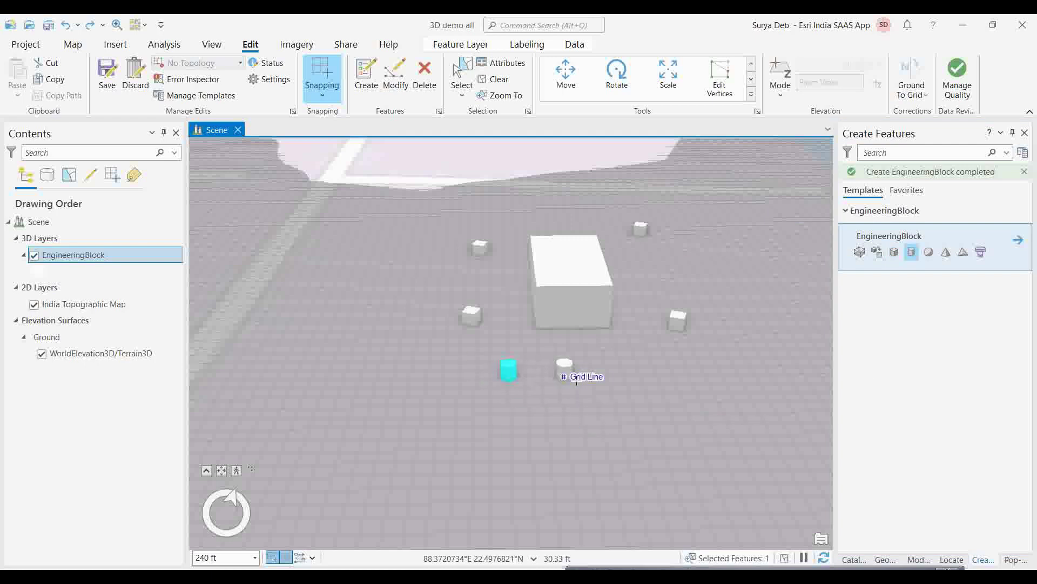
left_click(694, 381)
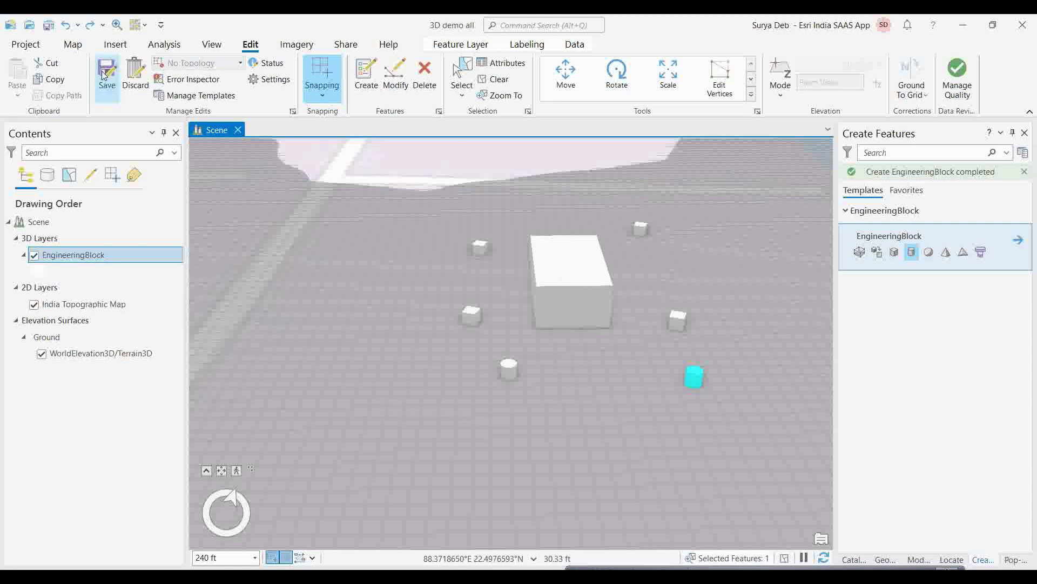
left_click(105, 76)
left_click(497, 326)
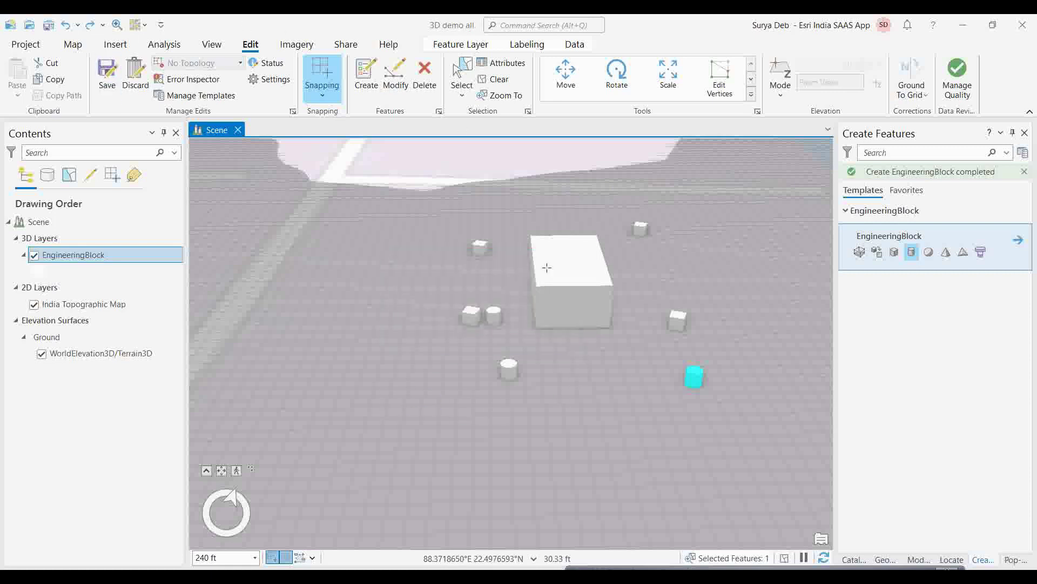
Tilt the view down onto the blocks and reselect the footprint-based EngineeringBlock box tool.
left_click(859, 252)
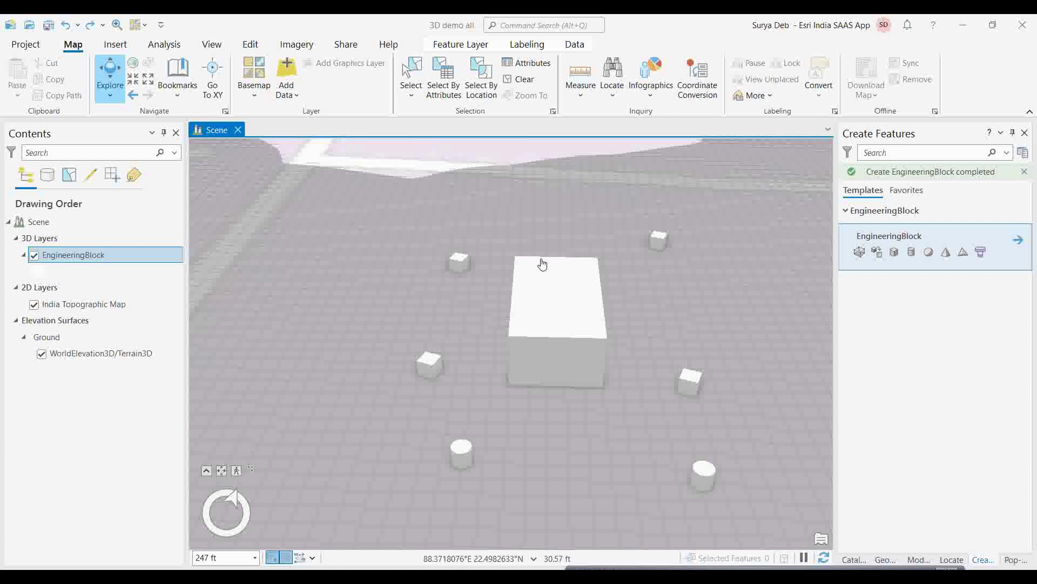
left_click_drag(575, 324, 586, 318)
middle_click_drag(585, 318, 583, 317)
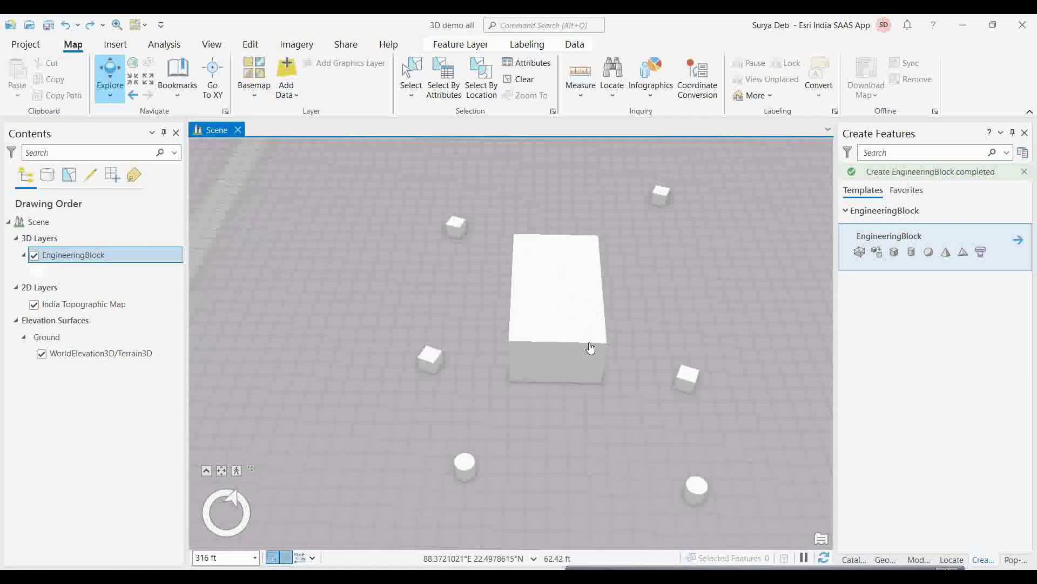
left_click(860, 253)
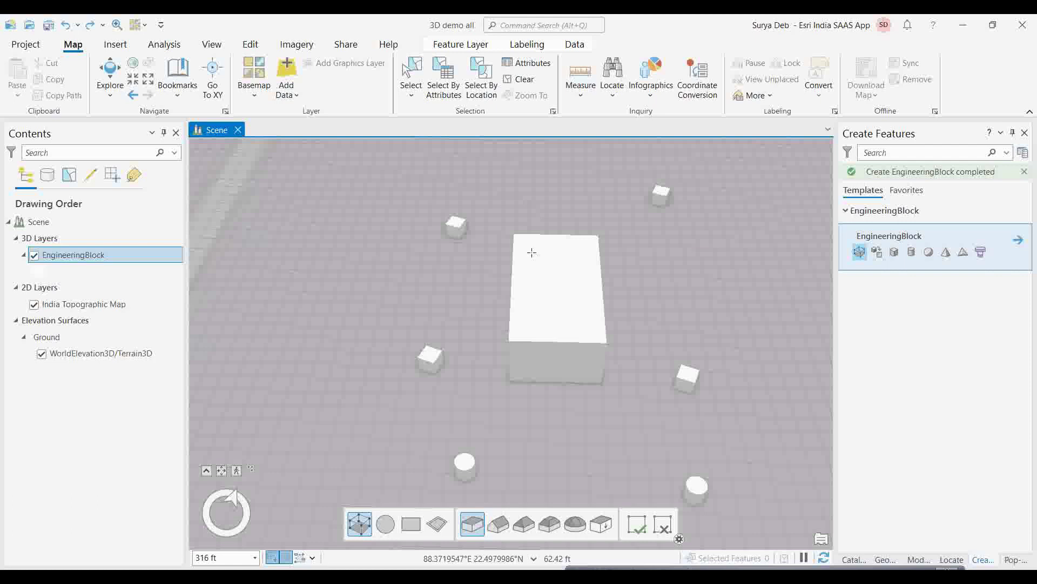
Sketch a four-corner footprint on the large block's roof and raise it into a smaller upper block.
left_click(532, 252)
left_click(578, 253)
left_click(578, 312)
left_click(535, 312)
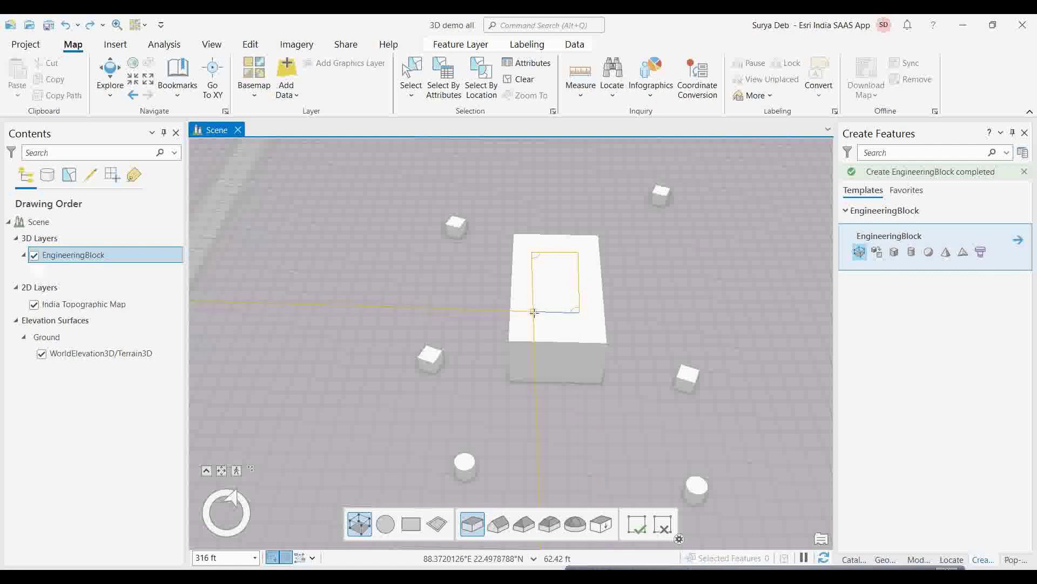
double_click(534, 311)
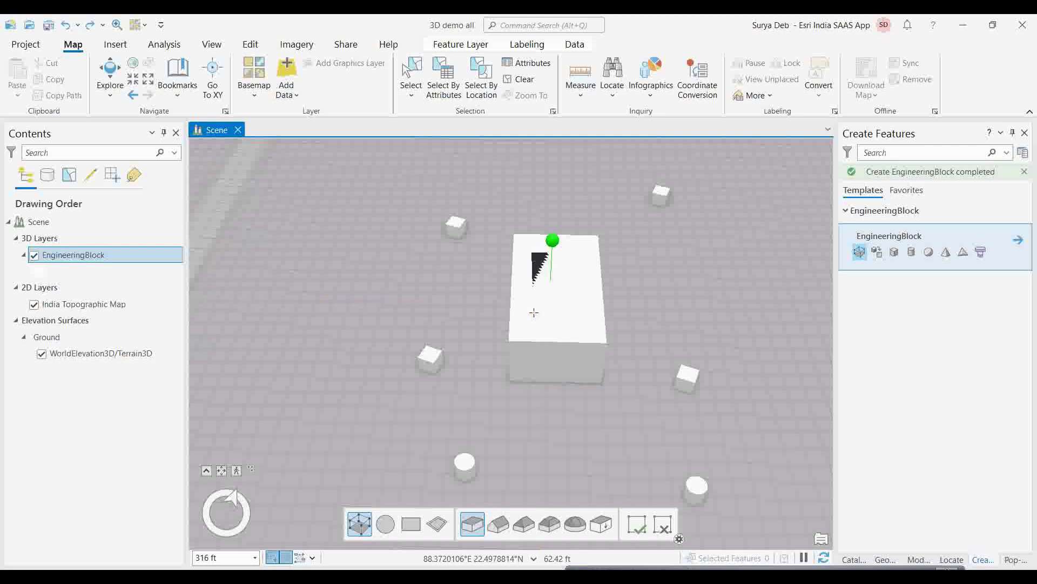
left_click_drag(553, 240, 553, 217)
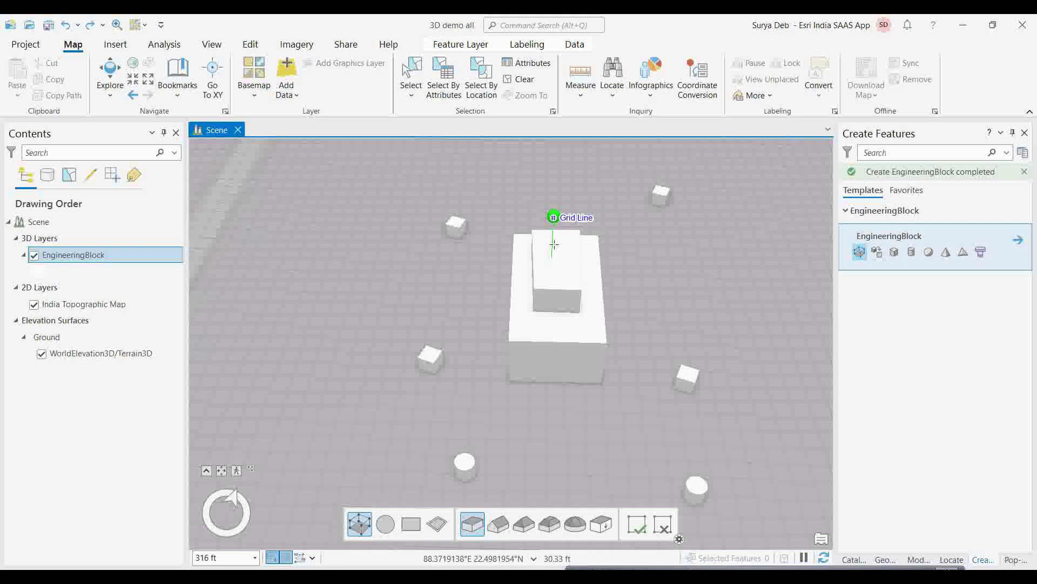
key("Escape")
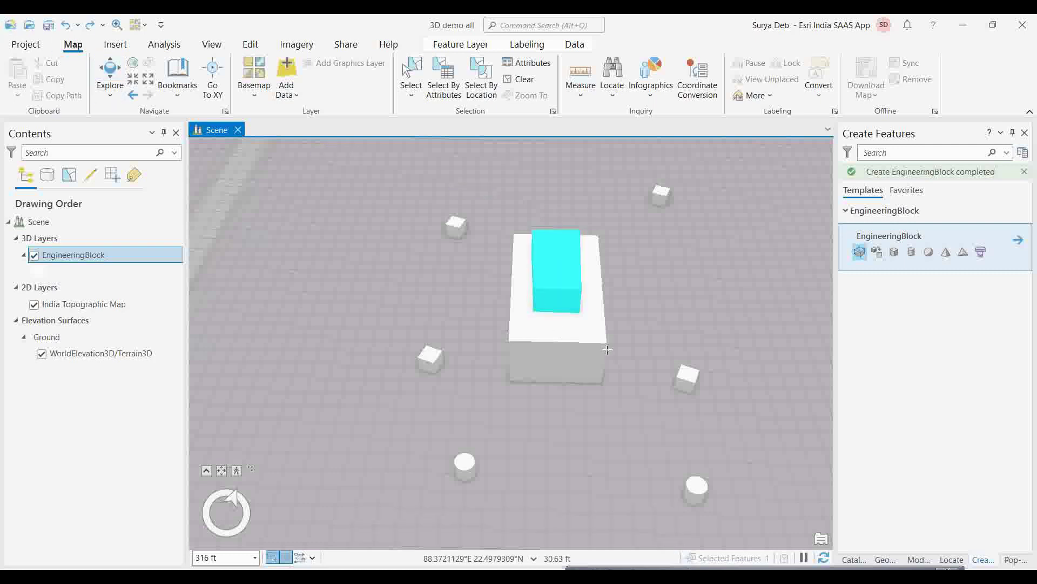
middle_click_drag(595, 368, 575, 324)
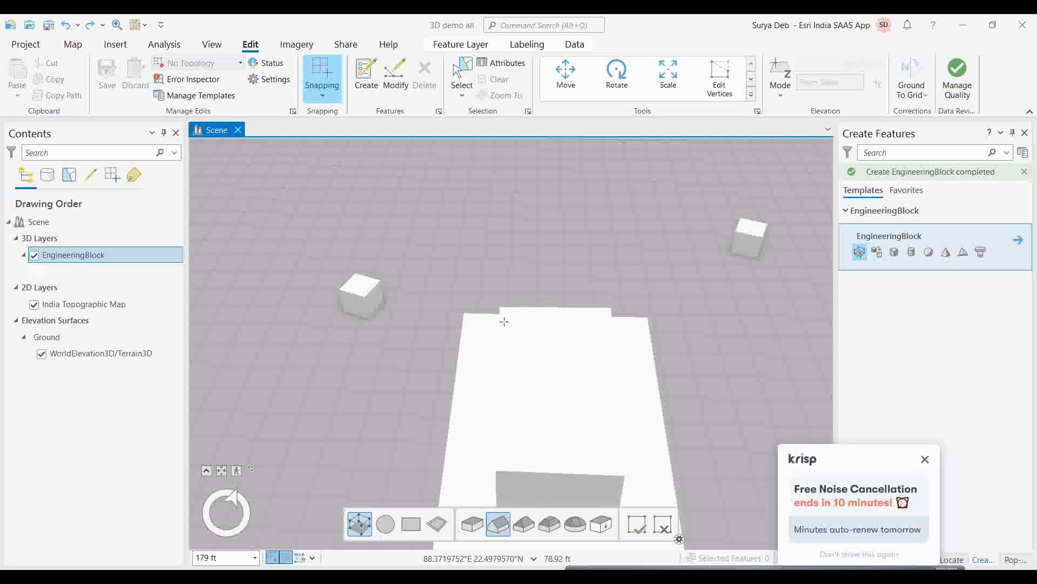
Sketch a rectangle over the upper block's top to create a gable-roofed block.
left_click(499, 307)
left_click(611, 310)
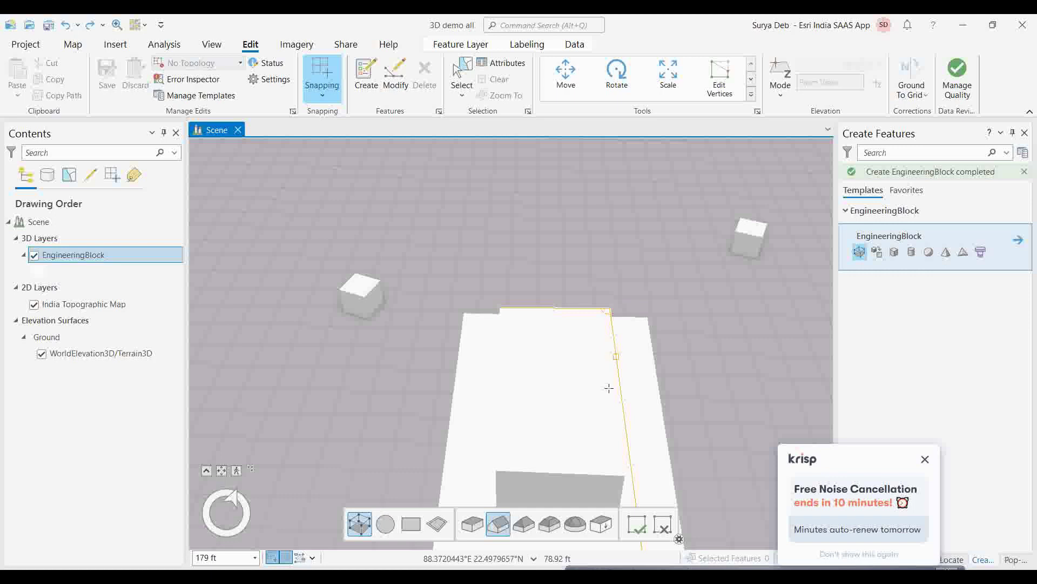
left_click(622, 473)
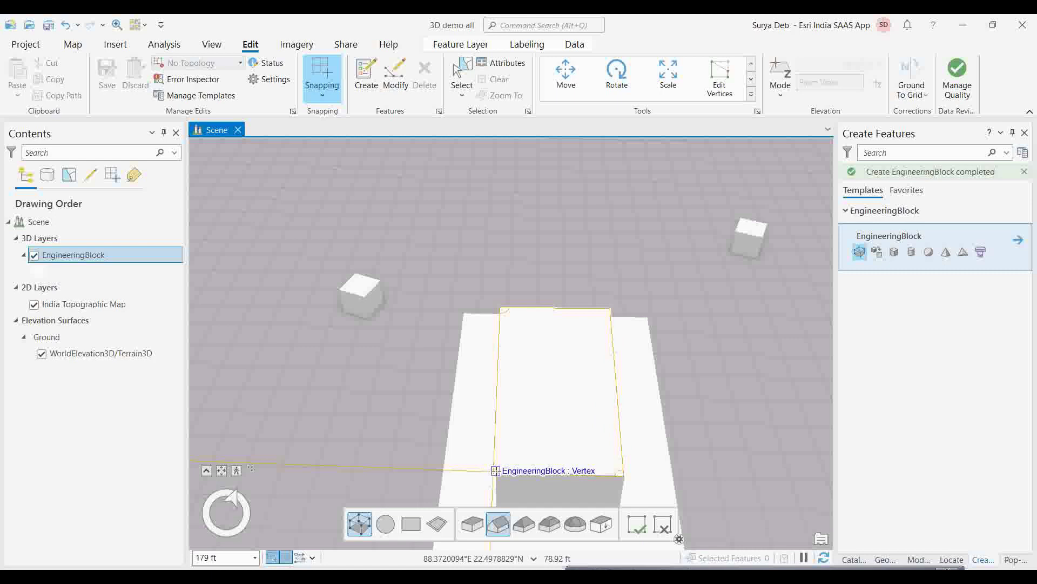
double_click(496, 470)
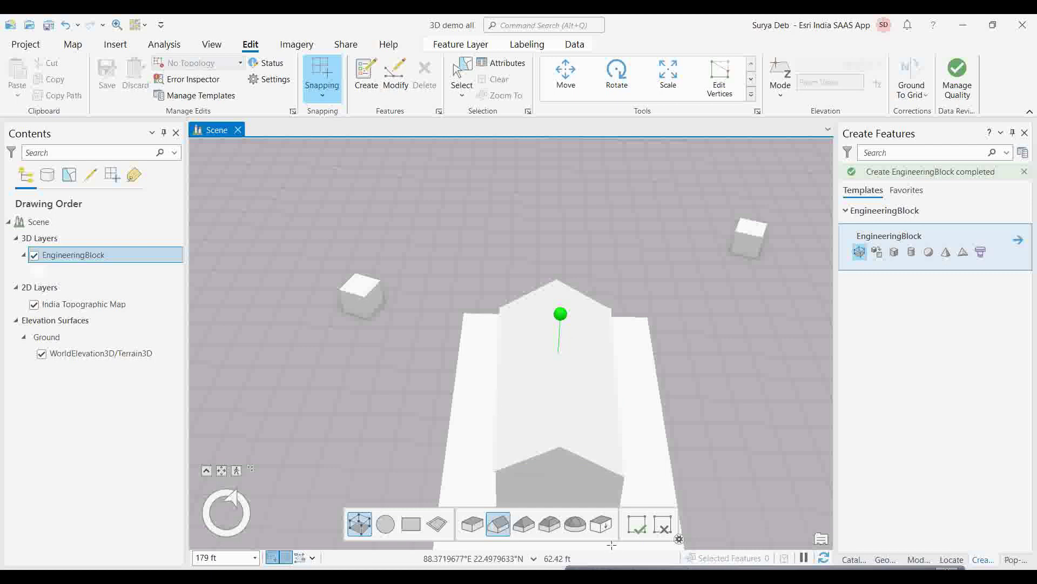
Return to Explore, select the new gable-roofed block and view it up close.
left_click(73, 44)
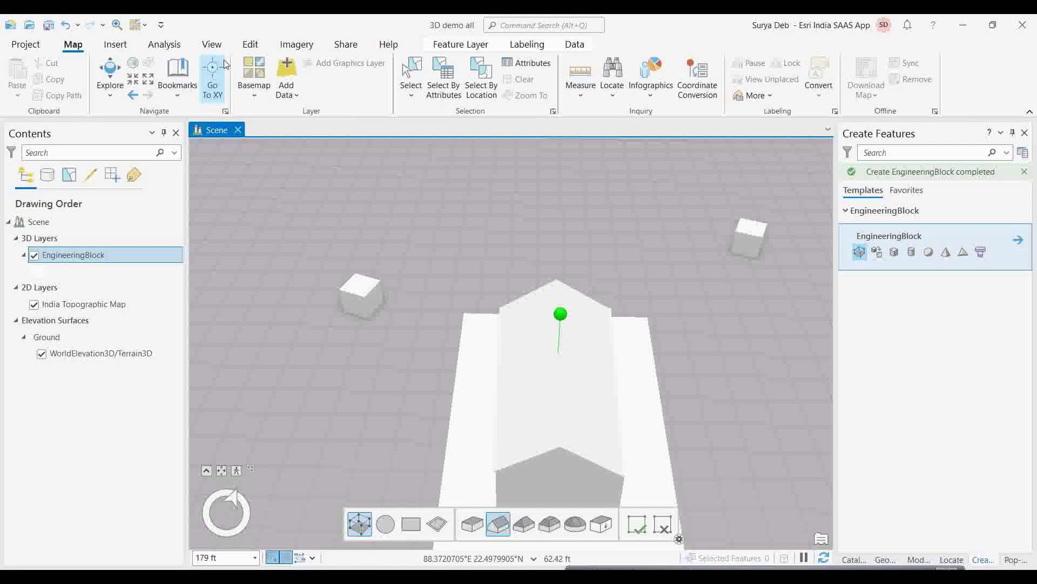
left_click(110, 75)
left_click(594, 400)
middle_click_drag(647, 434, 709, 428)
scroll(709, 428, "down", 2)
scroll(595, 432, "down", 2)
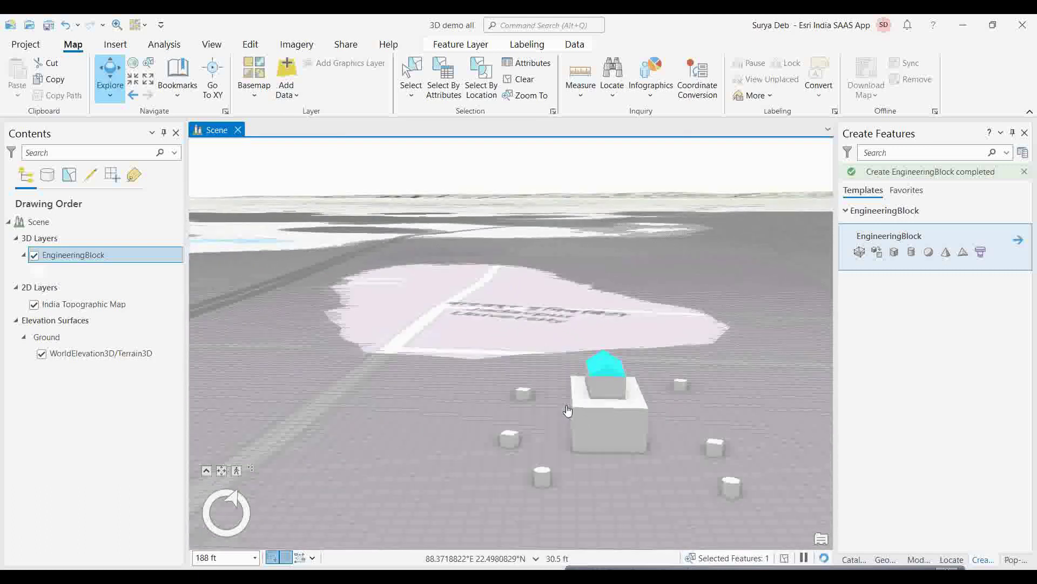
Save the EngineeringBlock edits, including the new gable-roofed block, confirming with Yes.
left_click(250, 44)
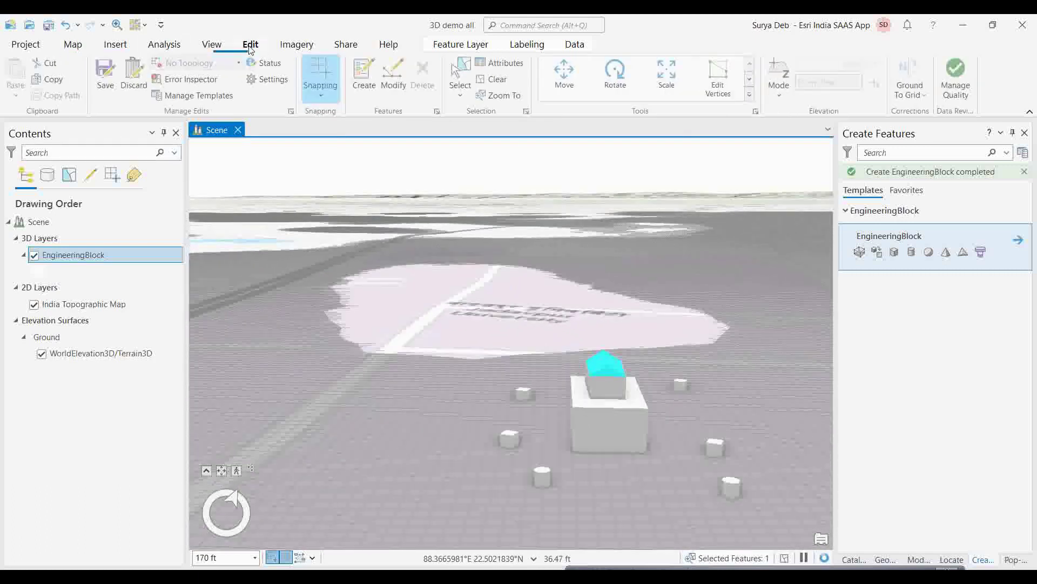
left_click(106, 78)
left_click(501, 329)
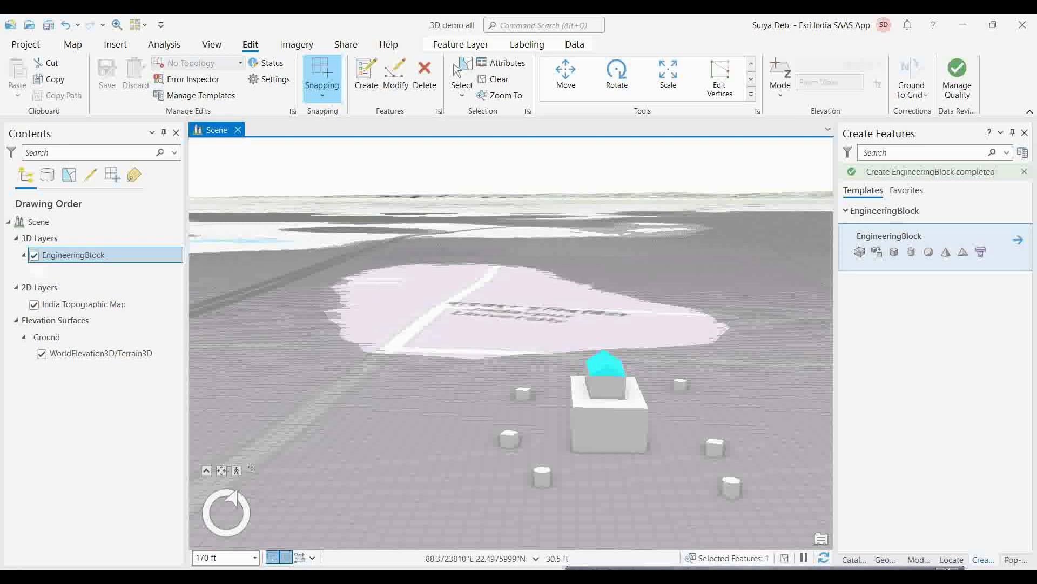
scroll(742, 505, "up", 3)
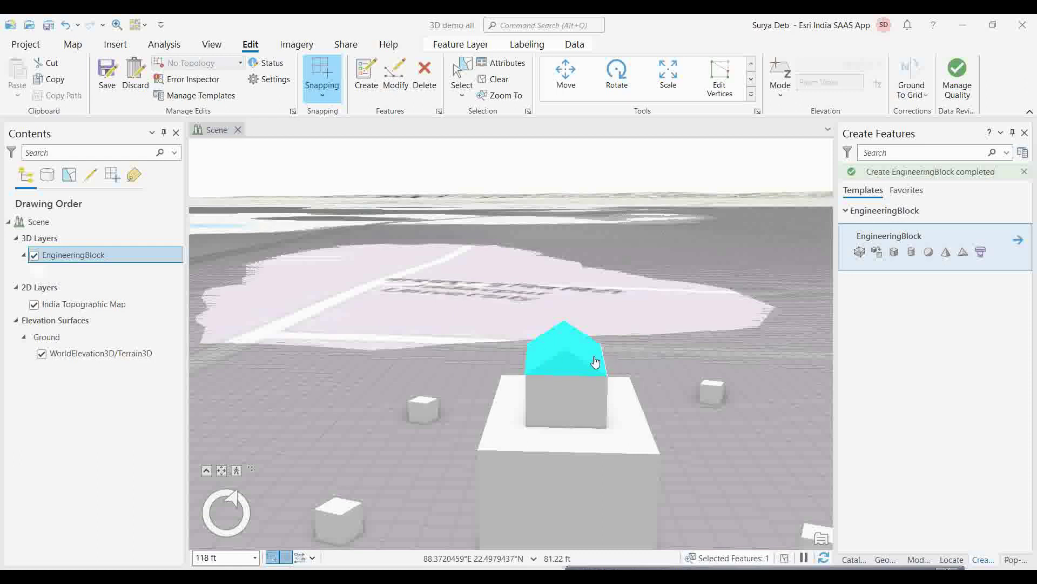
Apply a red Multipatch Texture to both gable roof faces and save the edits.
left_click(394, 84)
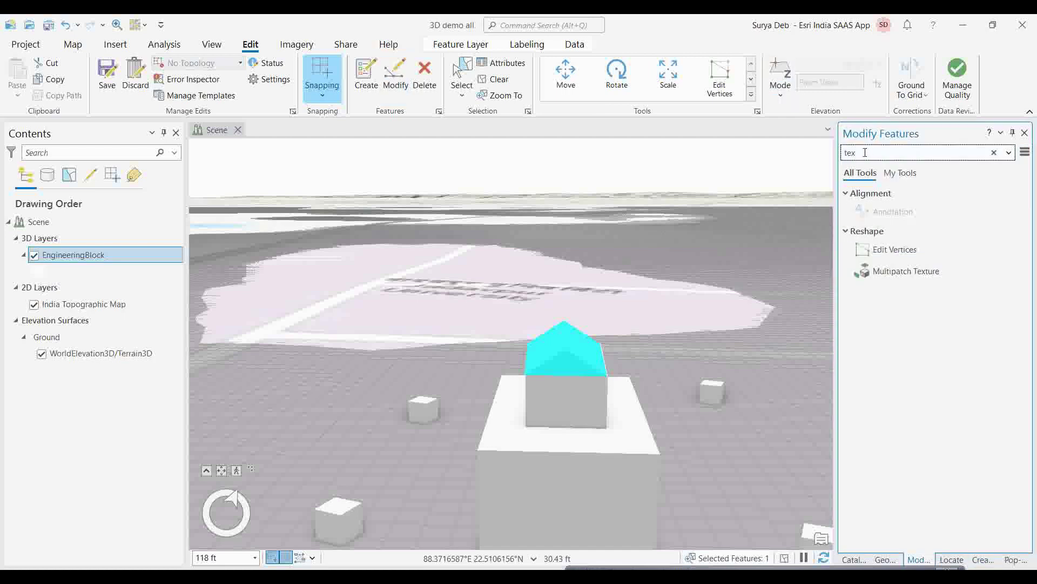
left_click(870, 273)
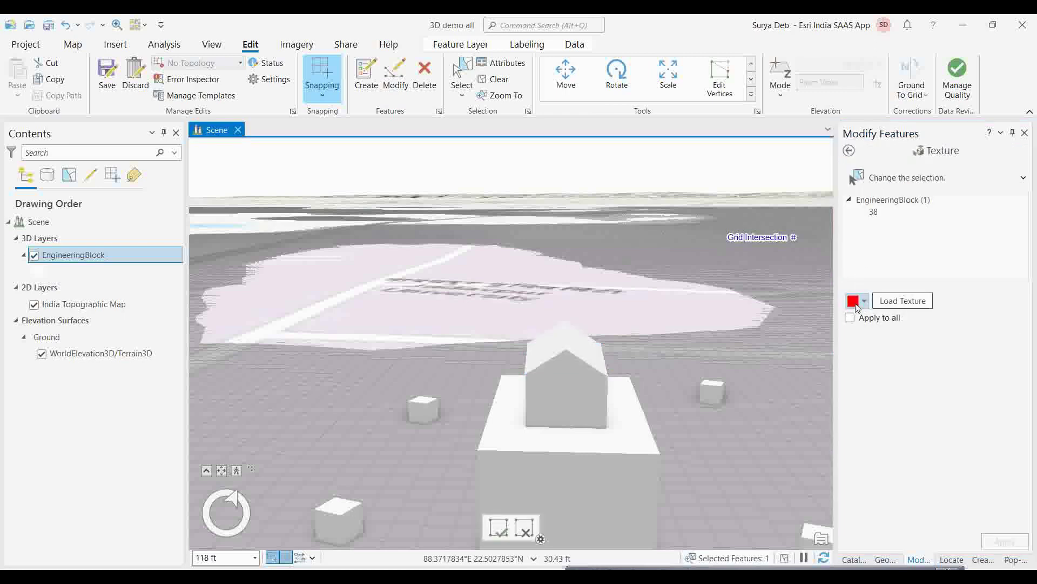
left_click(865, 301)
left_click(865, 301)
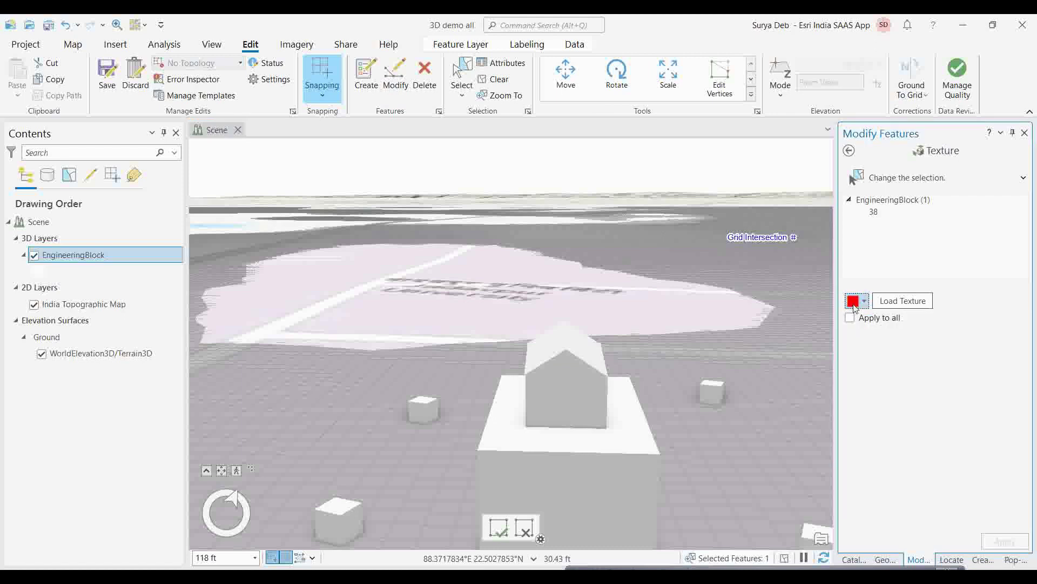
left_click(546, 349)
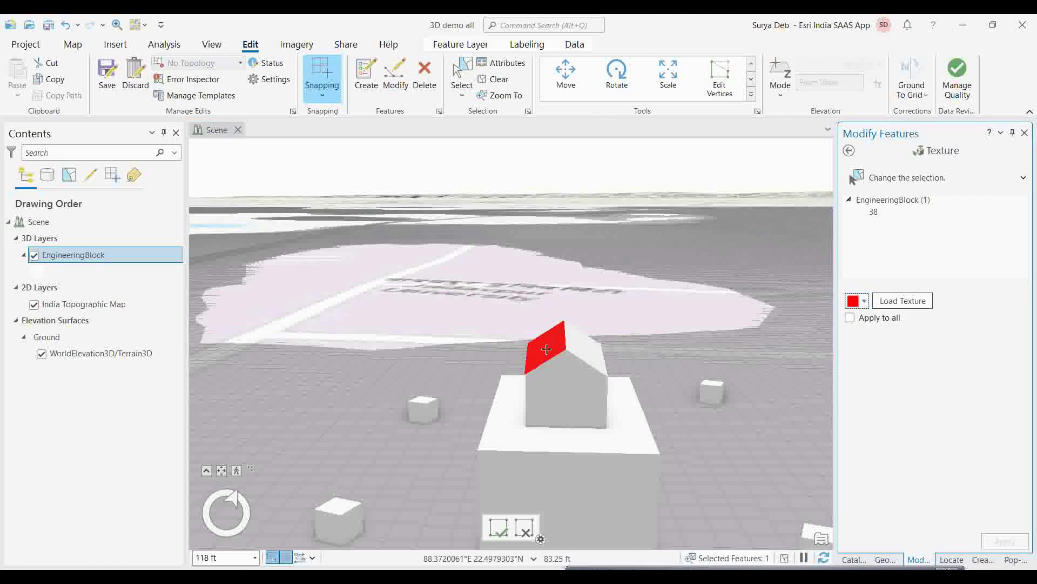
left_click(585, 349)
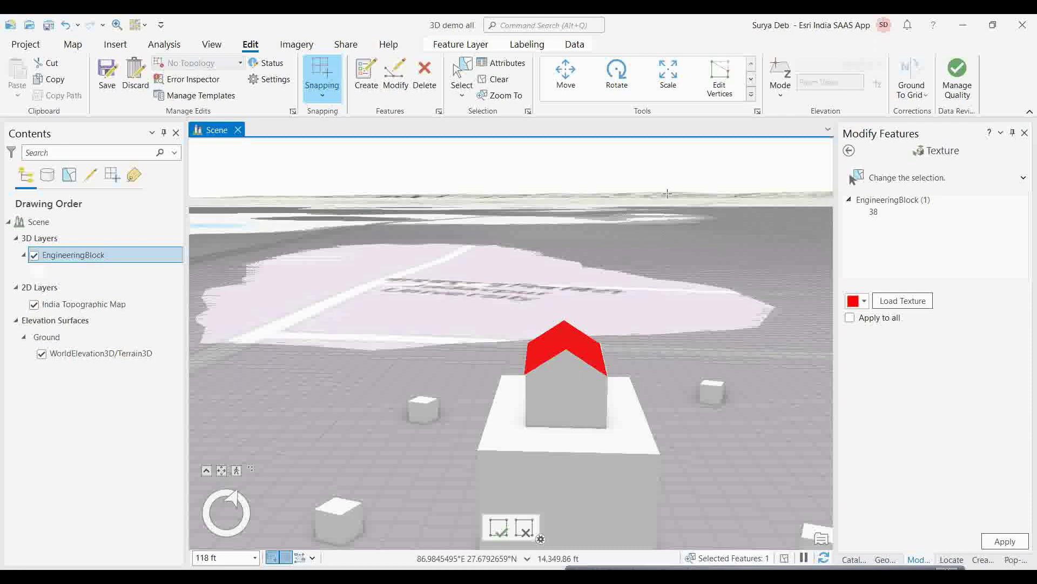
left_click(107, 73)
left_click(502, 329)
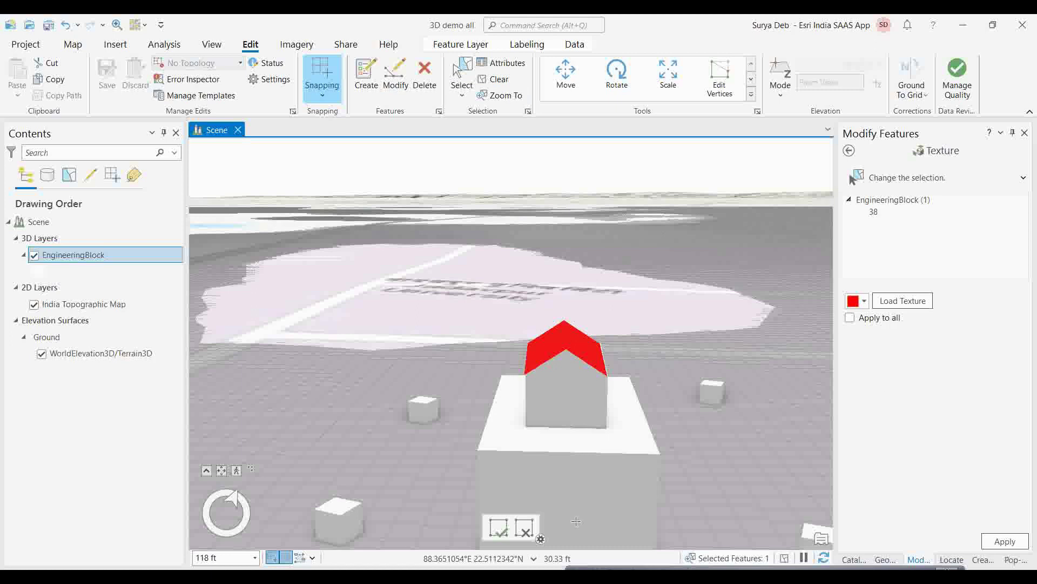
Paint the base block's front and top faces tan, then return to Explore.
left_click(601, 457)
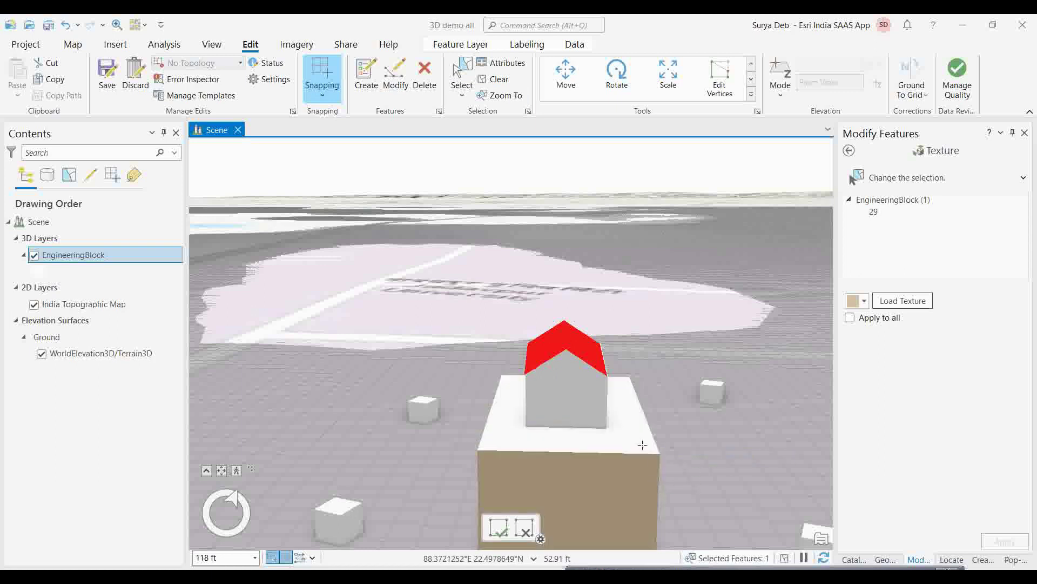
left_click(591, 439)
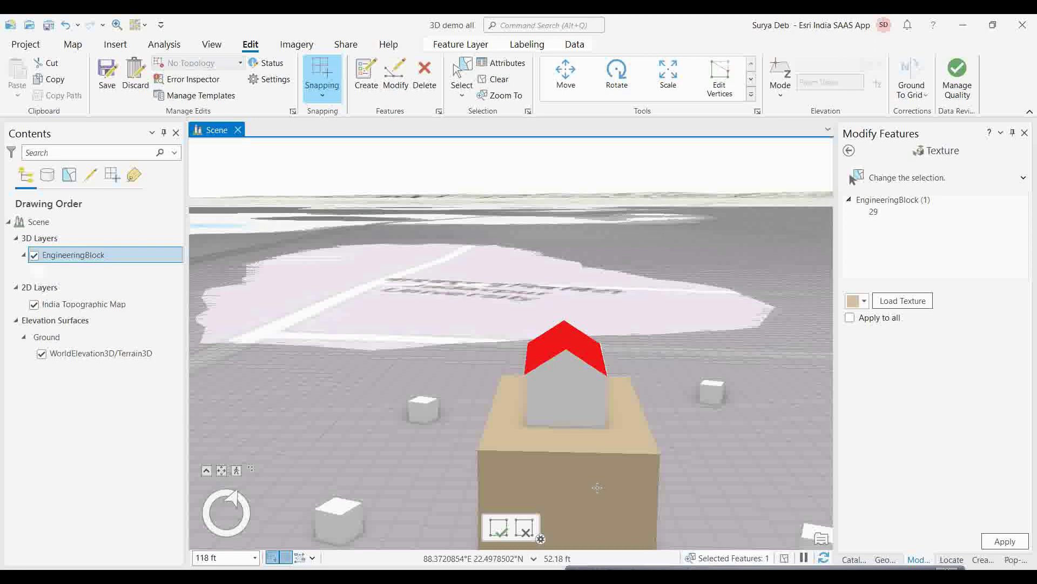
left_click(73, 44)
left_click(111, 76)
Clear the building selection and orbit around it to inspect the finished model.
middle_click_drag(641, 406, 694, 444)
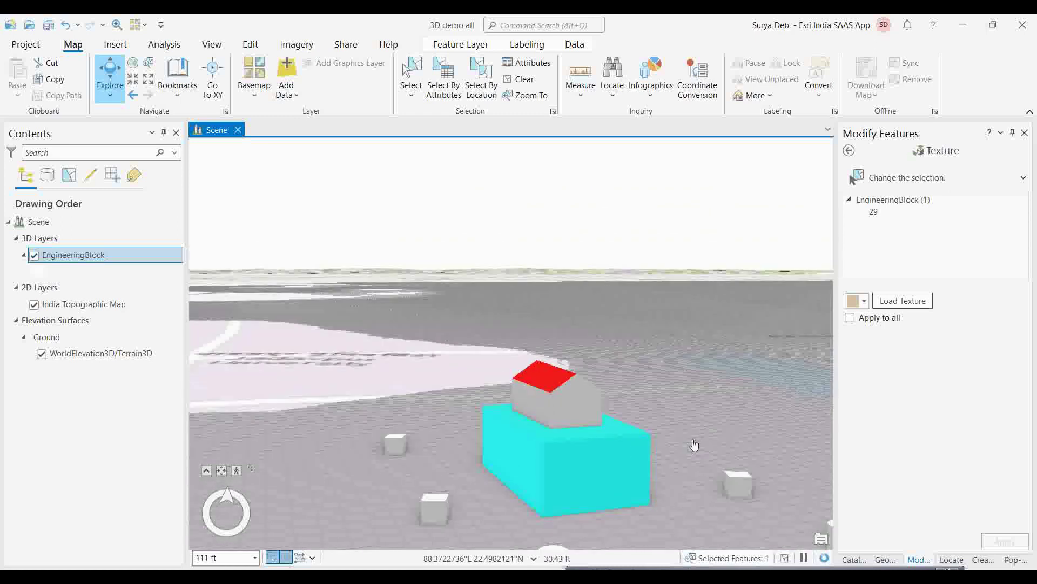
left_click(520, 79)
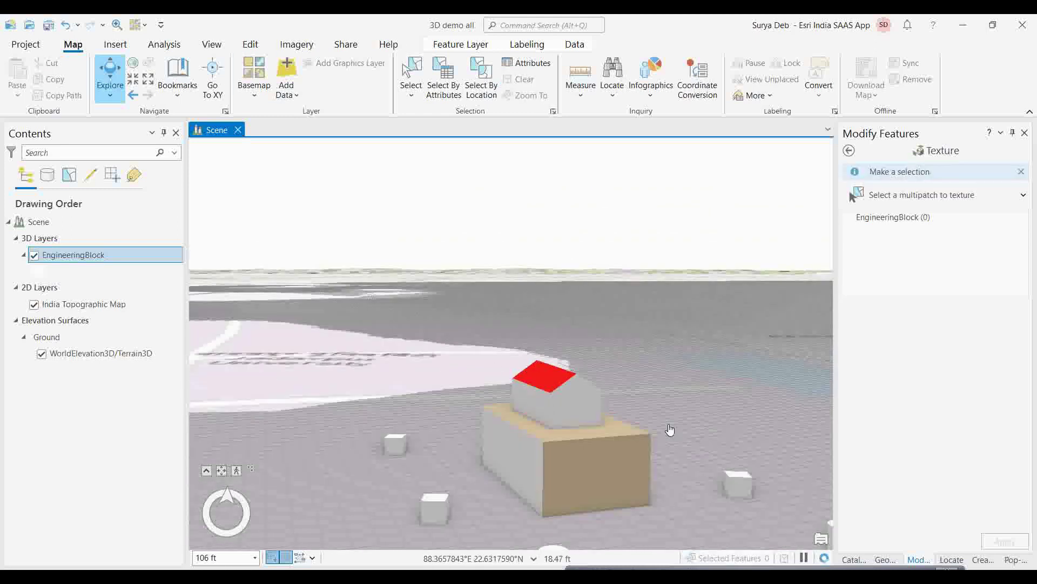
mouse_move(632, 454)
middle_mouse_down()
mouse_move(502, 444)
mouse_move(665, 457)
mouse_move(613, 471)
mouse_move(615, 428)
middle_mouse_up()
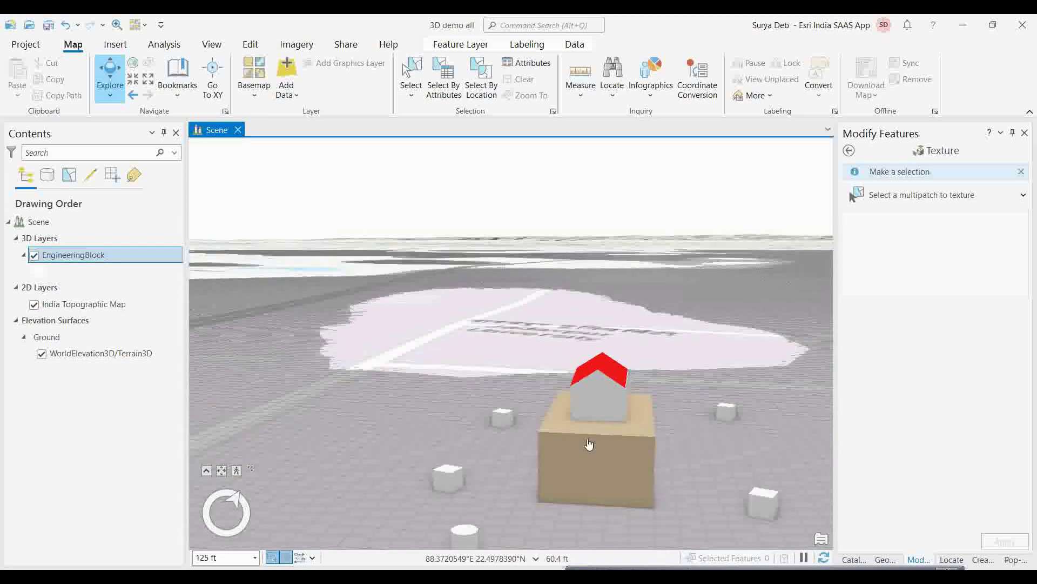